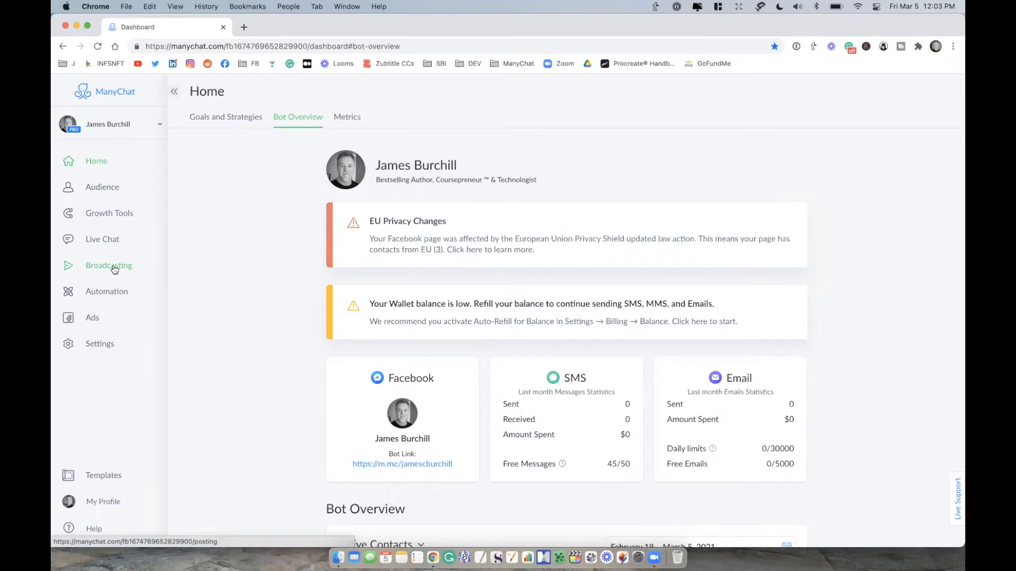
Step: Create a new broadcast that starts with Multiple channels
click(114, 269)
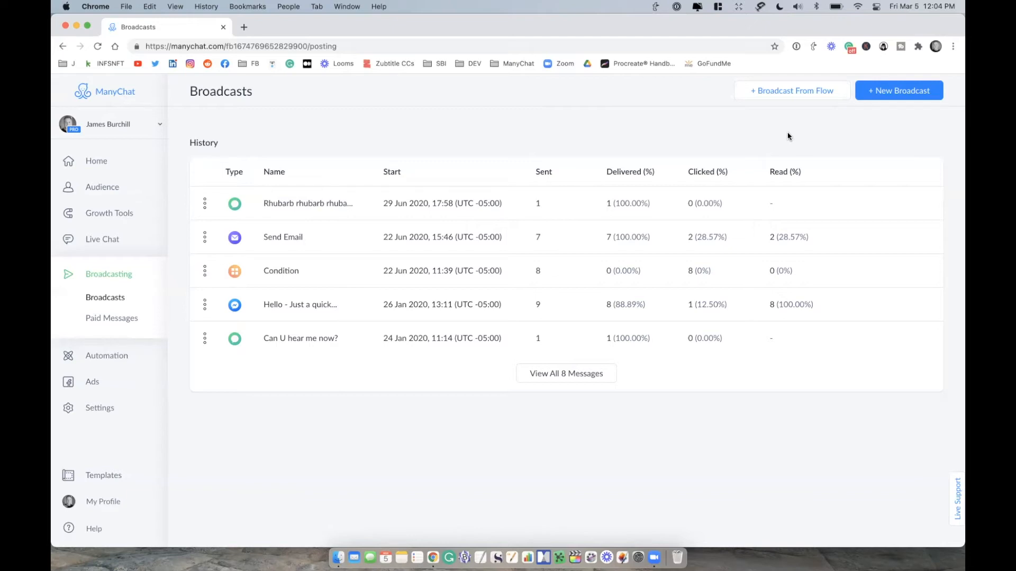
click(902, 91)
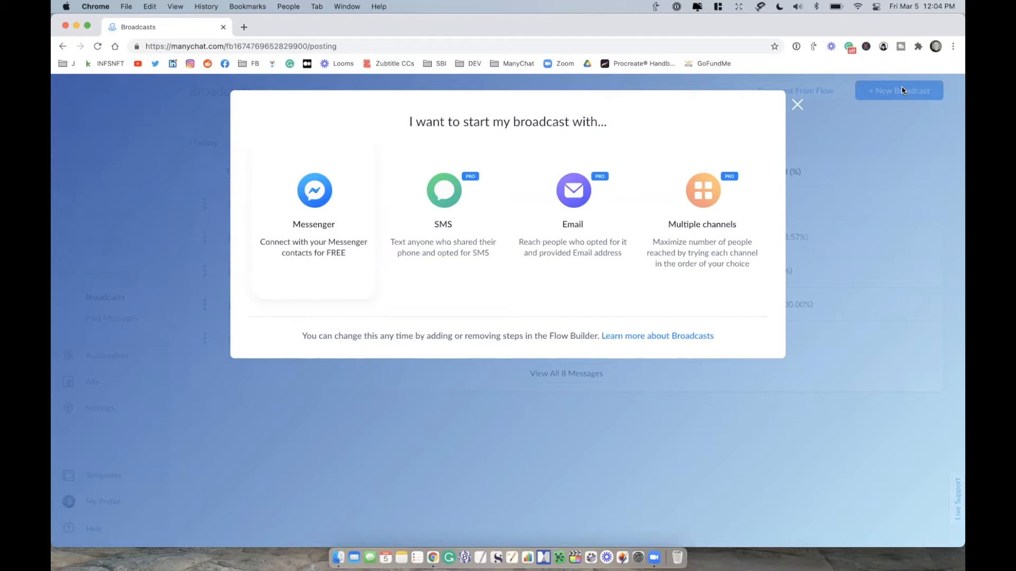
click(698, 225)
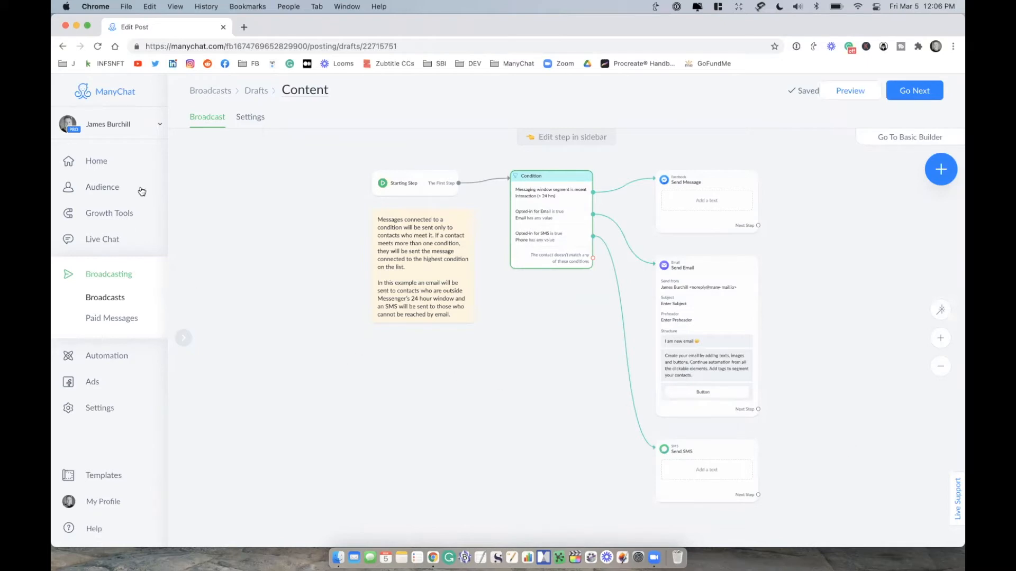
Step: Examine the explanatory note, starting step and channel conditions in the broadcast flow
click(174, 92)
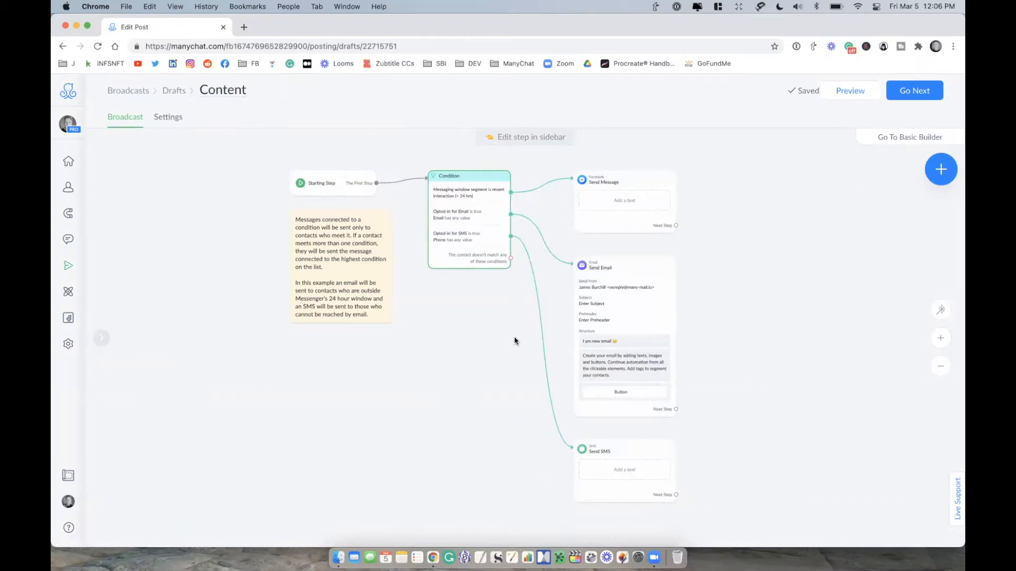
scroll(300, 328, up, 5)
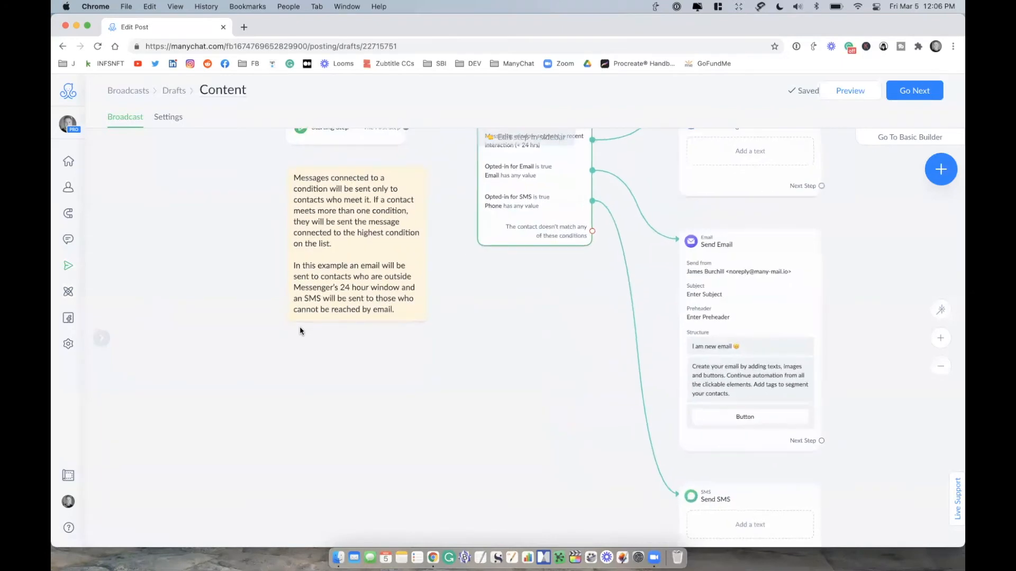
scroll(254, 287, up, 2)
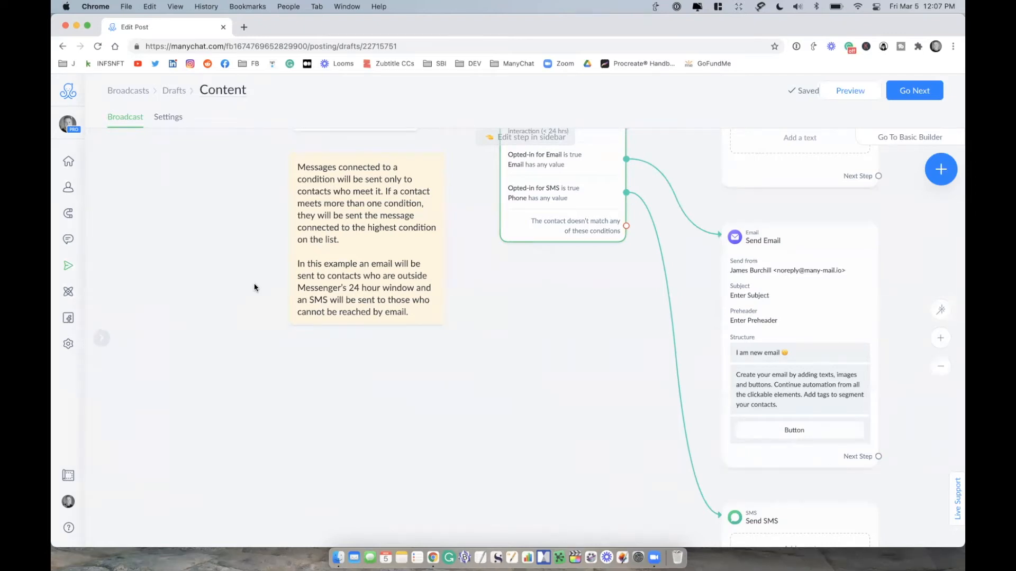
scroll(474, 388, down, 5)
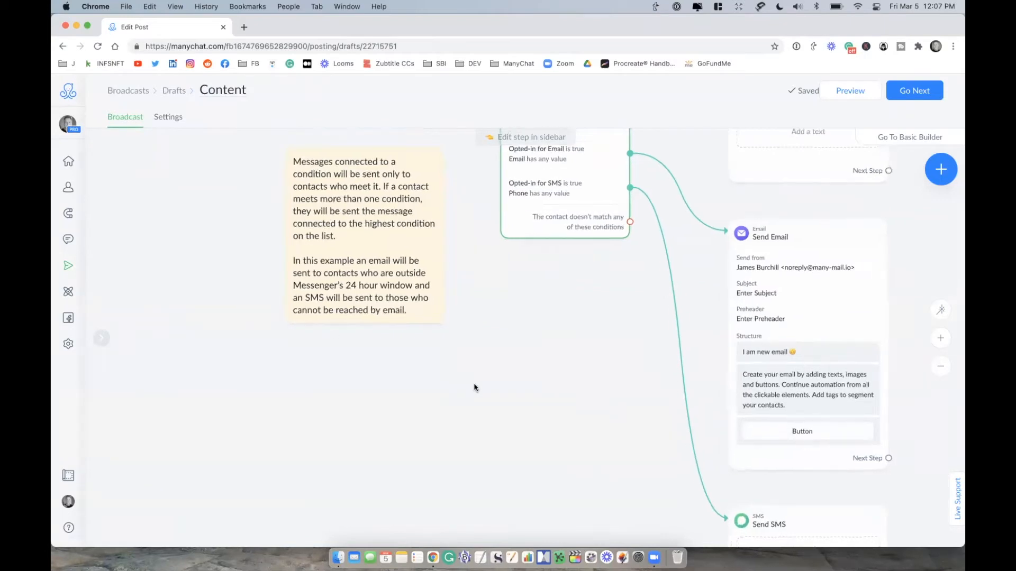
scroll(518, 353, down, 1)
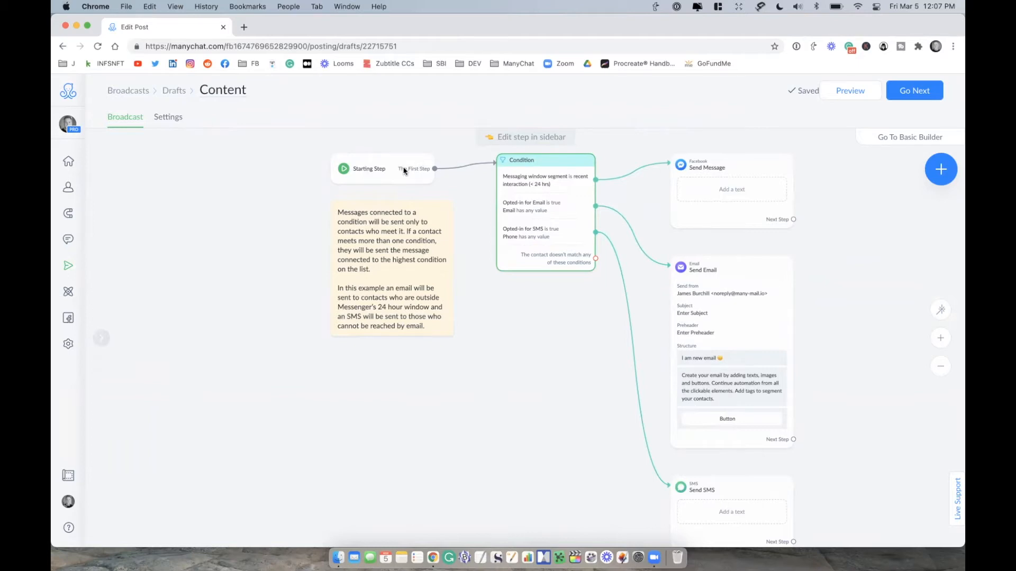
scroll(539, 297, down, 1)
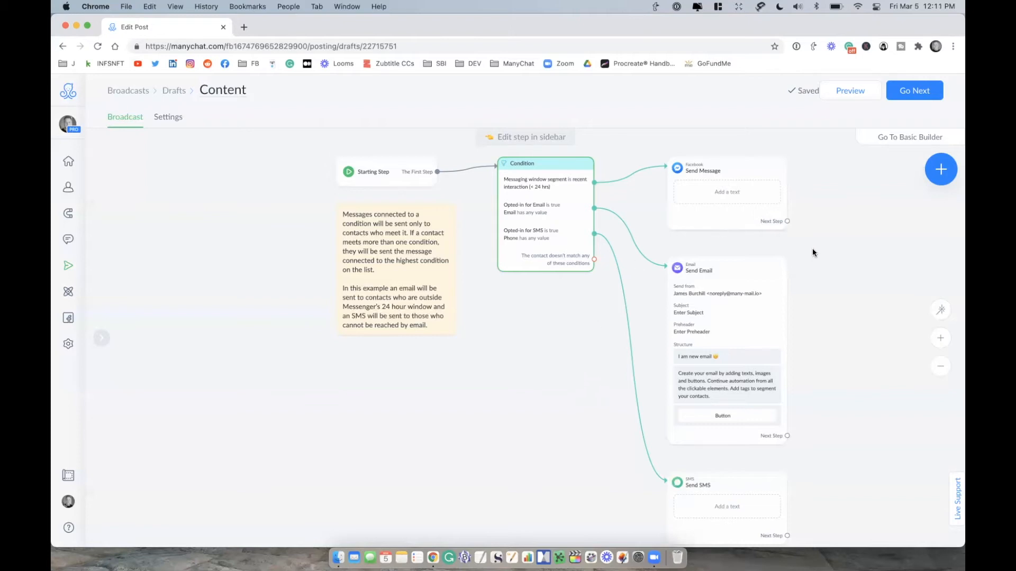
Step: Examine the Facebook message, email and SMS steps connected to the condition in the flow
drag(812, 249, 774, 283)
scroll(773, 283, up, 5)
drag(820, 356, 825, 365)
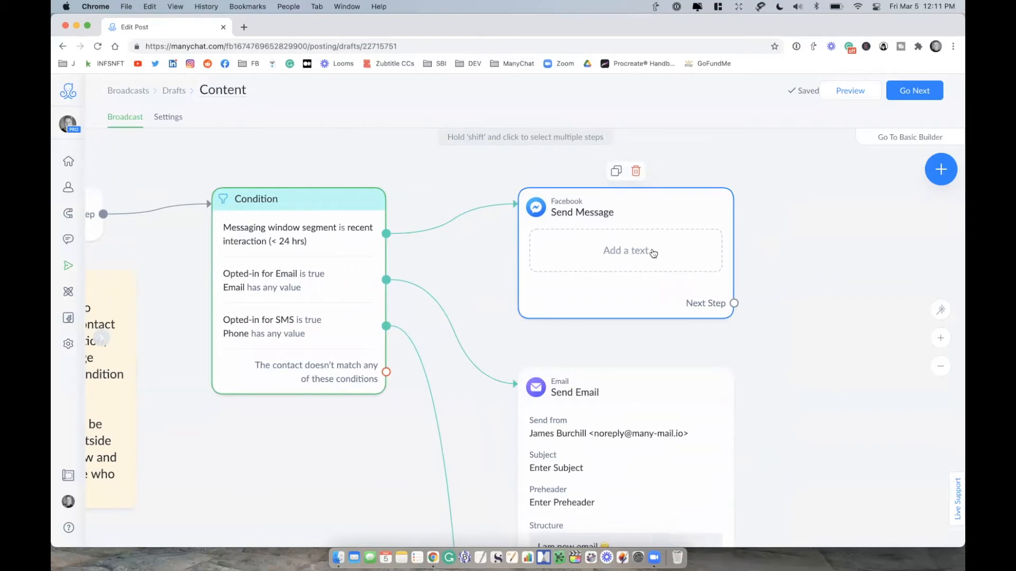
scroll(780, 376, down, 2)
scroll(780, 376, down, 5)
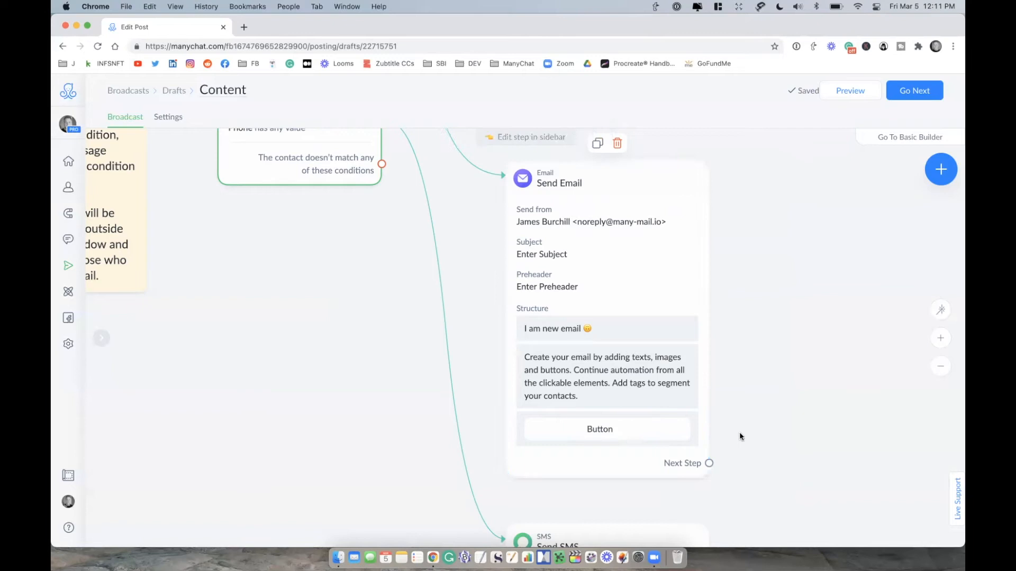
scroll(737, 333, down, 3)
scroll(735, 238, down, 3)
mouse_move(612, 388)
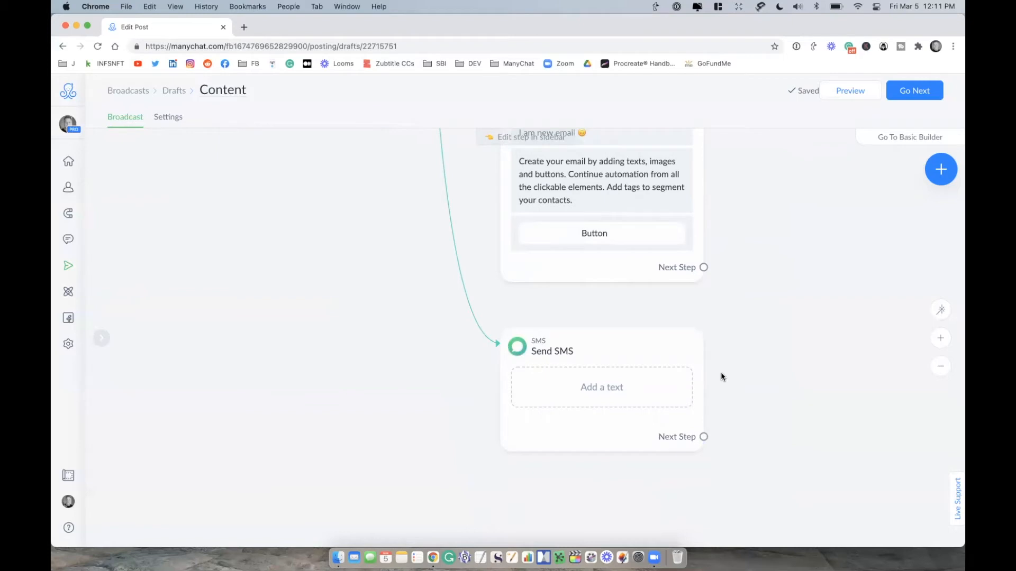
scroll(721, 375, down, 5)
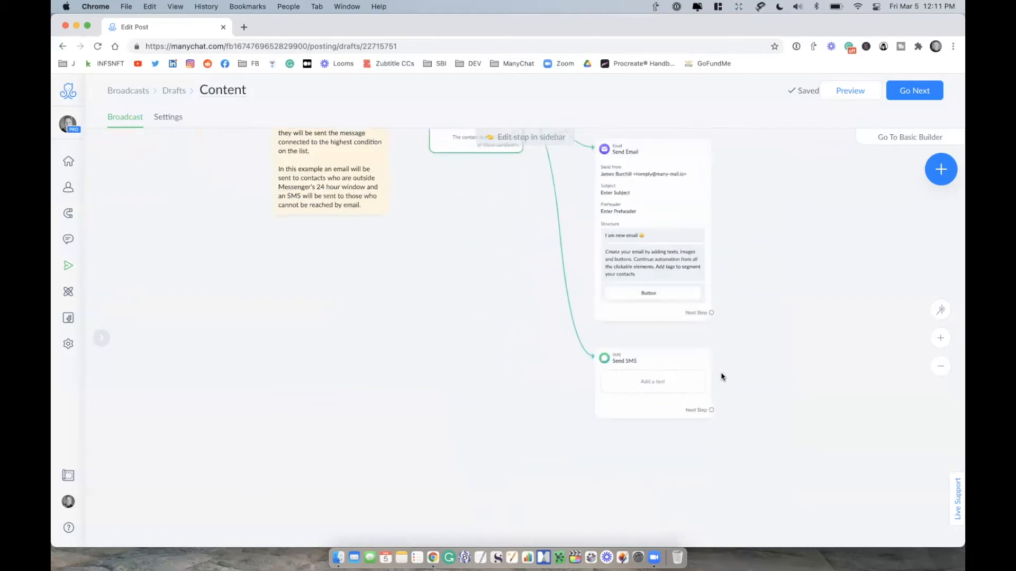
scroll(721, 377, down, 2)
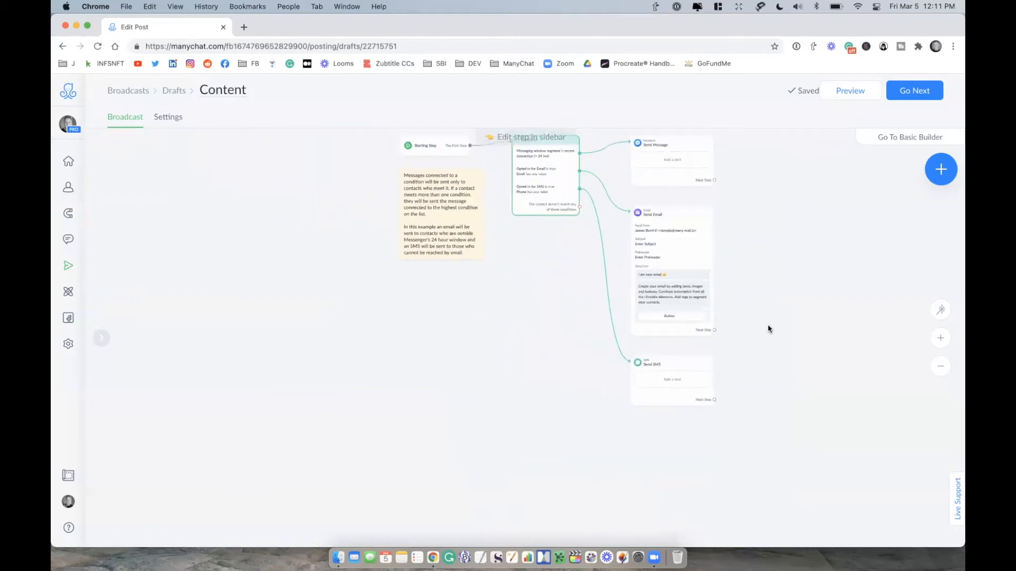
drag(757, 349, 753, 374)
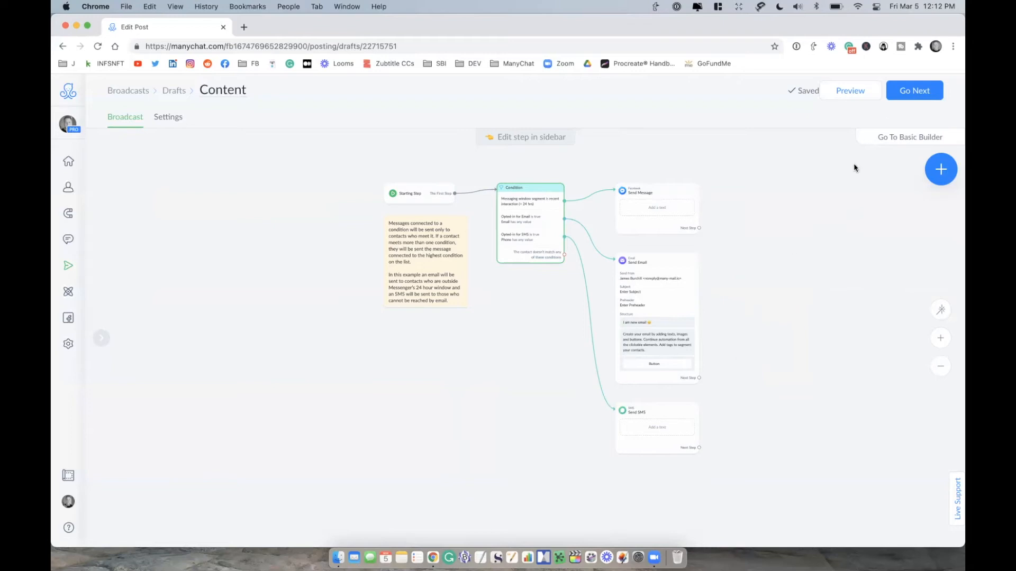
Step: Proceed to the broadcast settings and review the fields available for targeting conditions
click(905, 97)
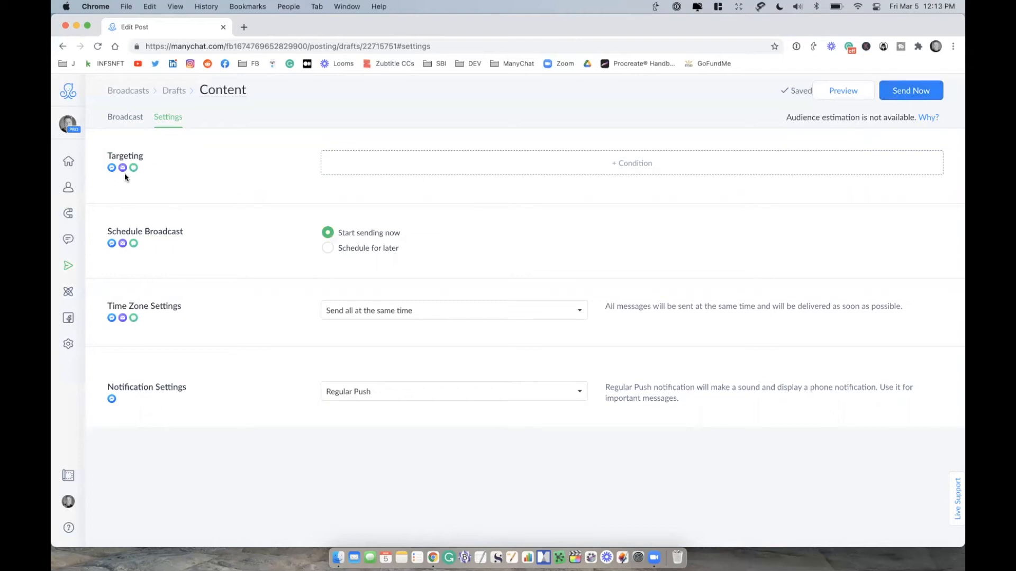
mouse_move(110, 171)
click(624, 164)
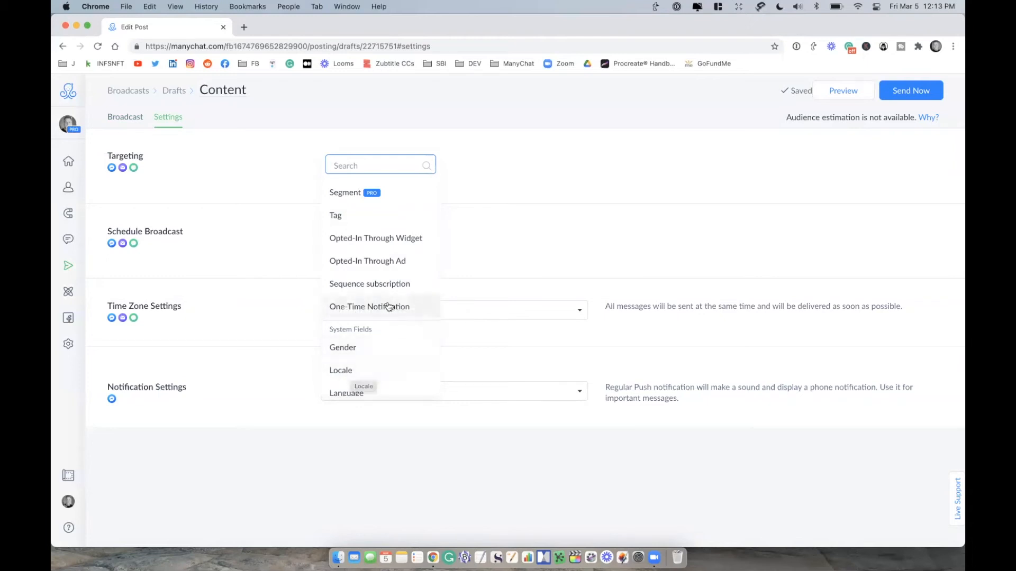
scroll(389, 307, down, 8)
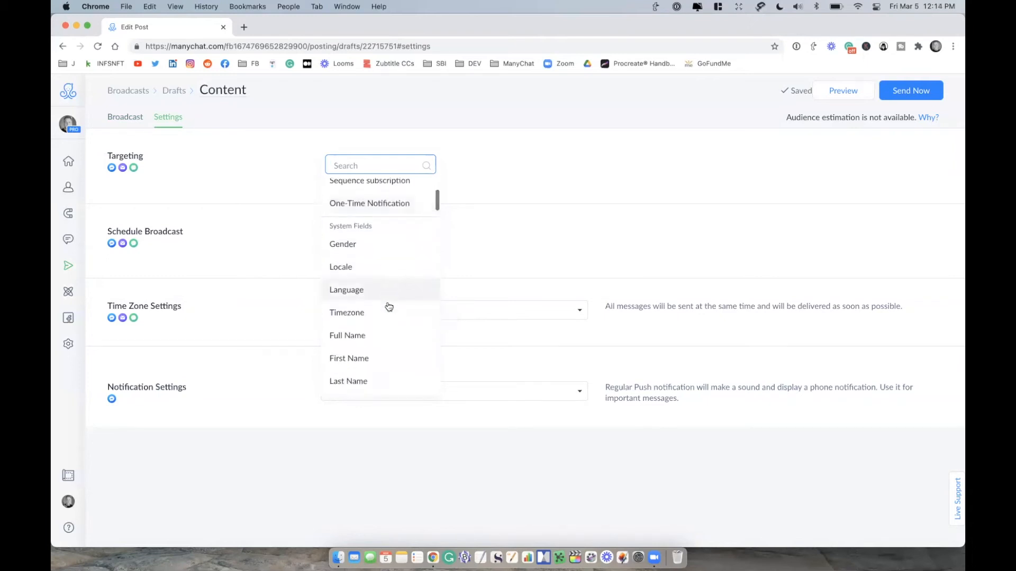
scroll(388, 307, down, 6)
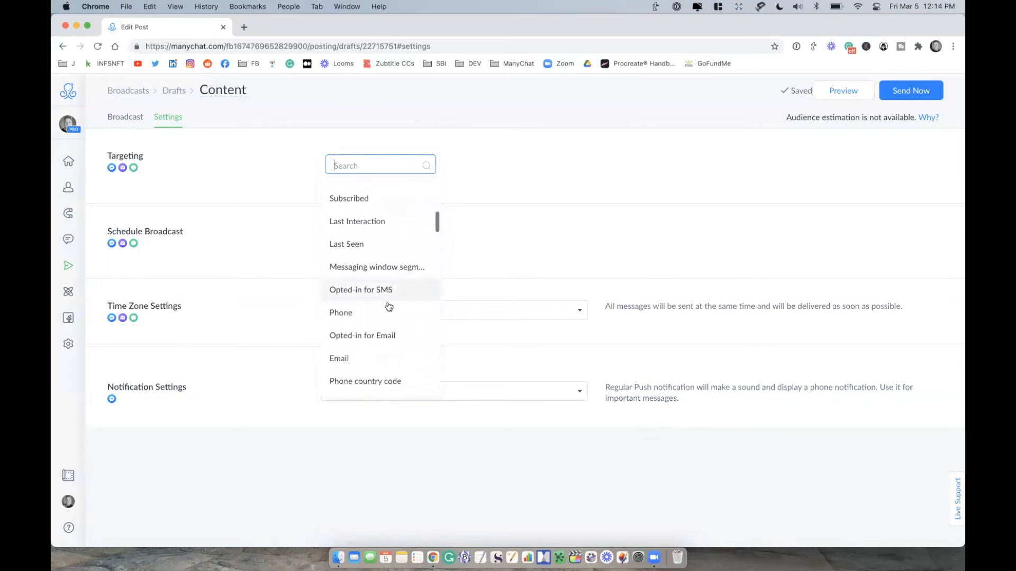
scroll(389, 306, down, 3)
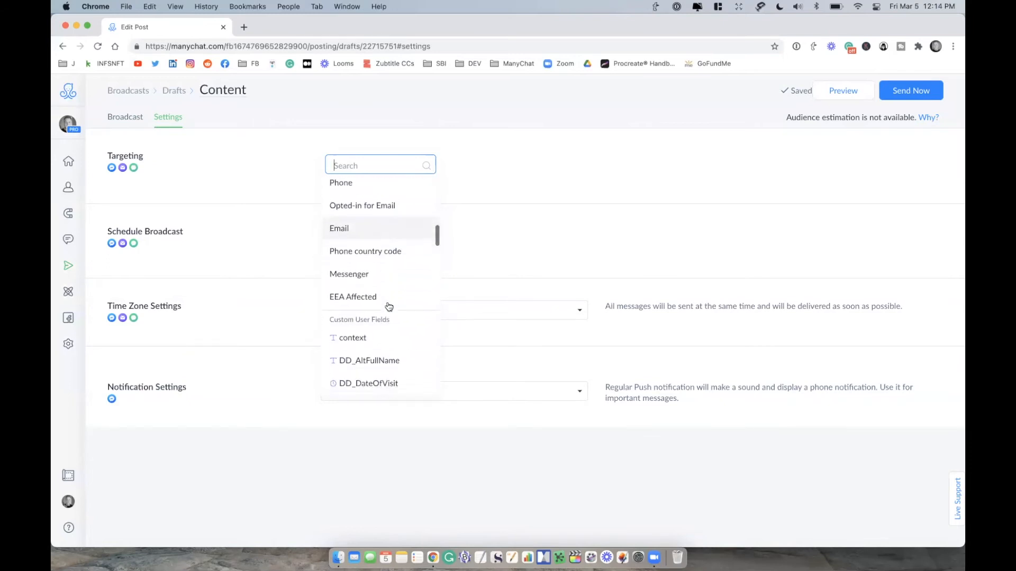
scroll(389, 307, up, 5)
scroll(389, 307, up, 10)
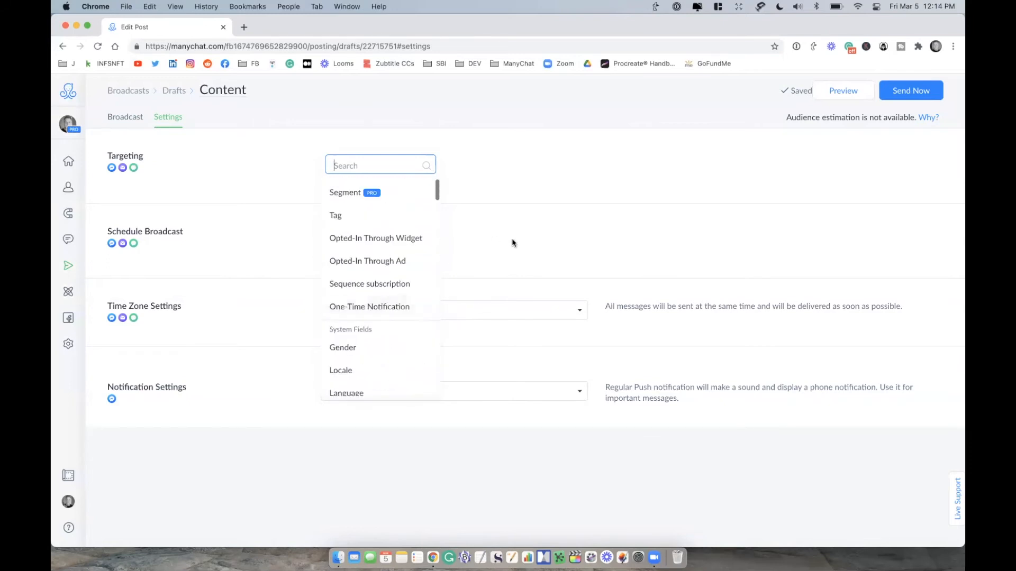
click(302, 144)
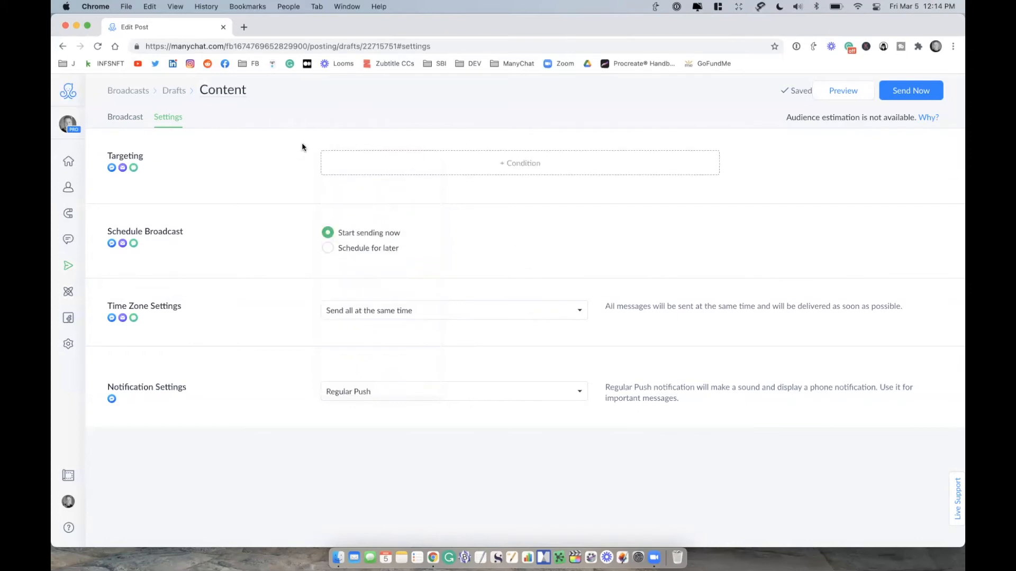
Step: Add two targeting conditions to the broadcast: Gender is Male and Locale is English (UK)
click(602, 168)
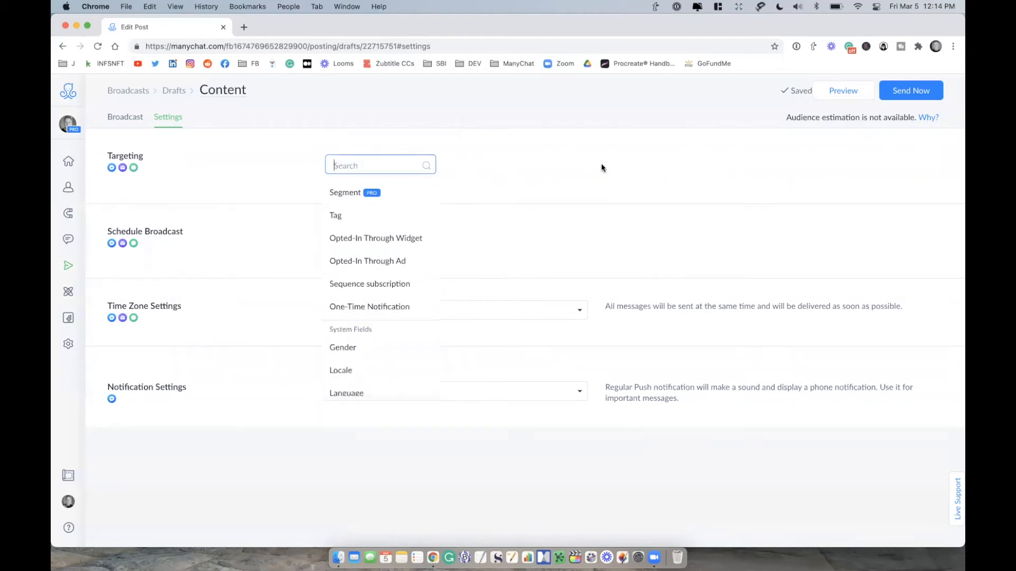
click(361, 352)
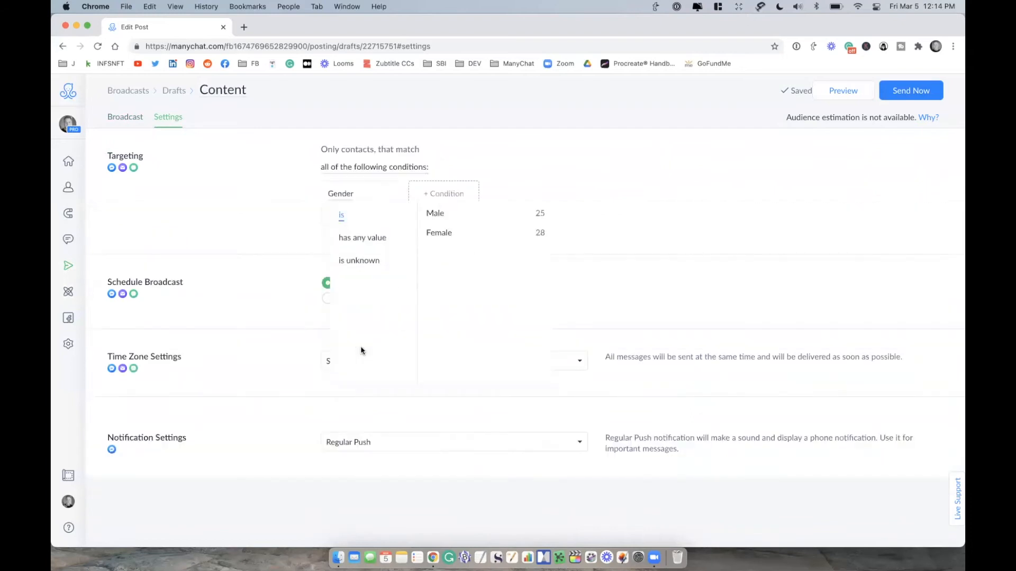
click(530, 216)
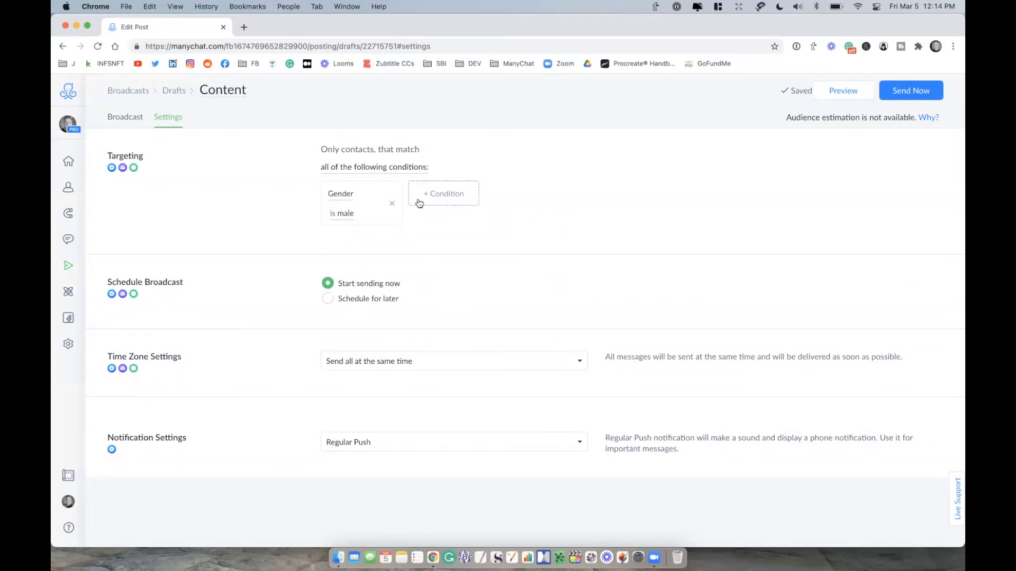
click(448, 198)
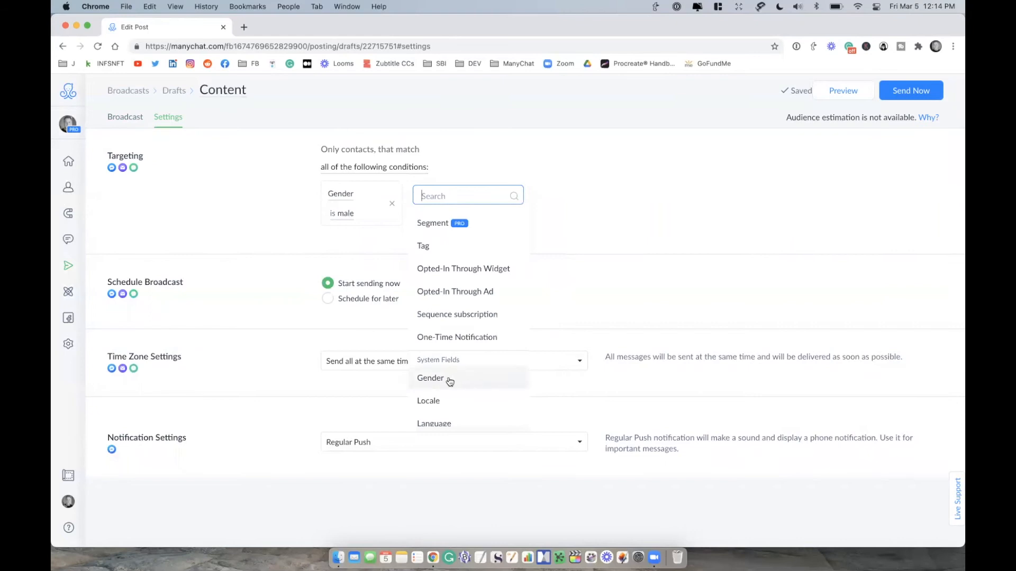
click(448, 402)
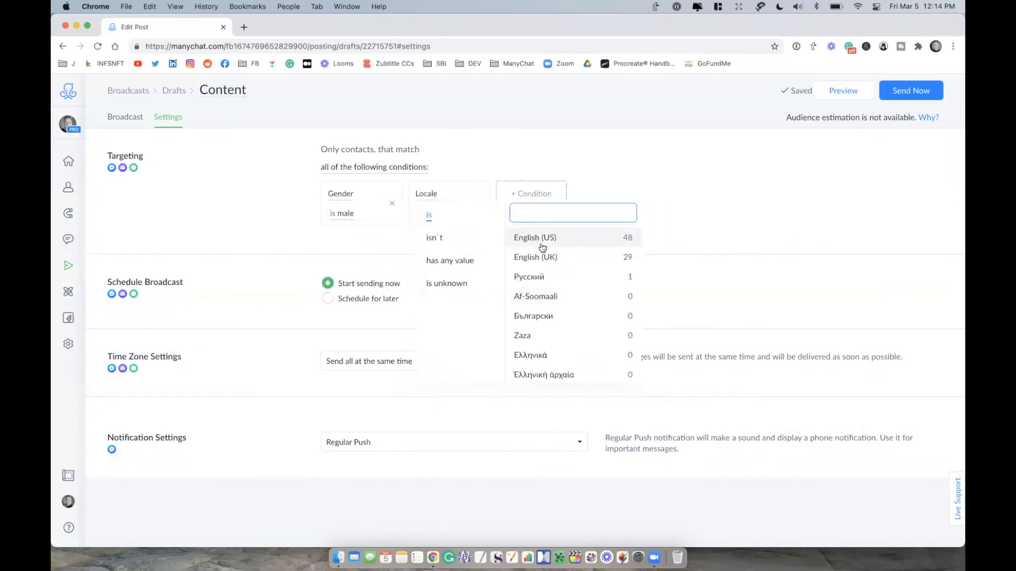
click(542, 266)
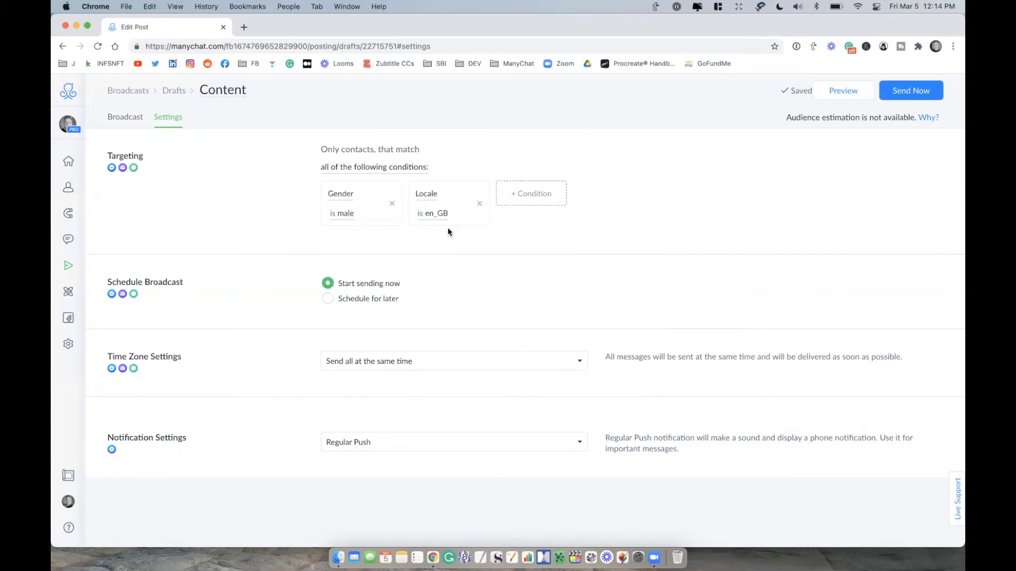
Step: Remove the Gender and Locale conditions from the broadcast targeting
click(392, 204)
click(392, 204)
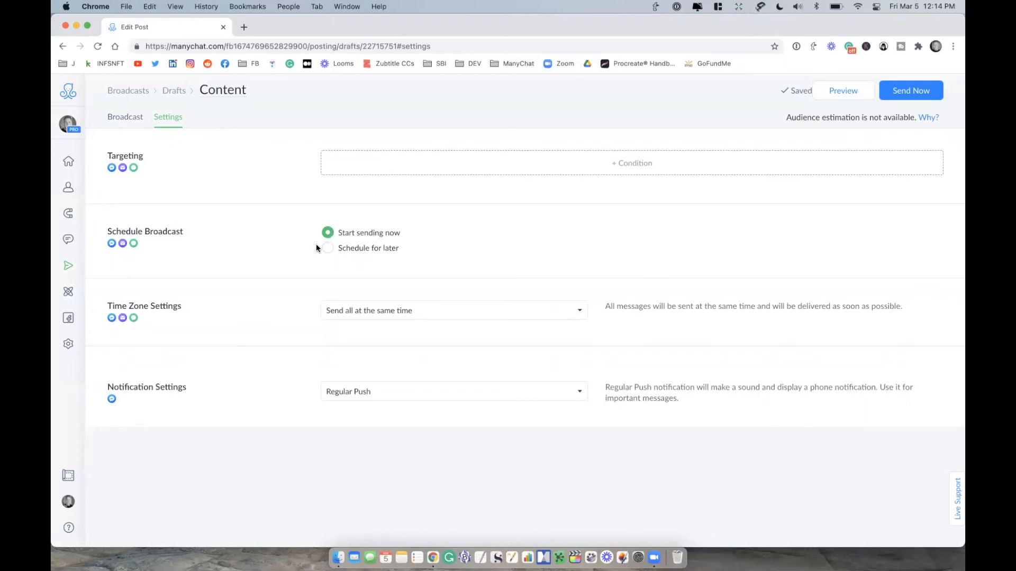
Step: Set the broadcast to Schedule for later, try the Time travel option, and set the time zone handling to Limit sending time
click(379, 254)
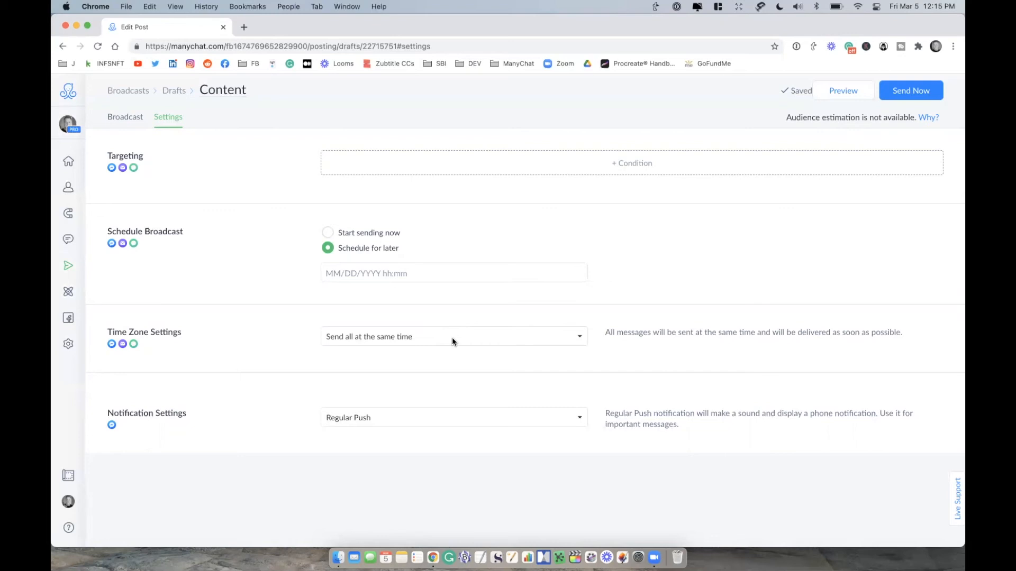
click(452, 342)
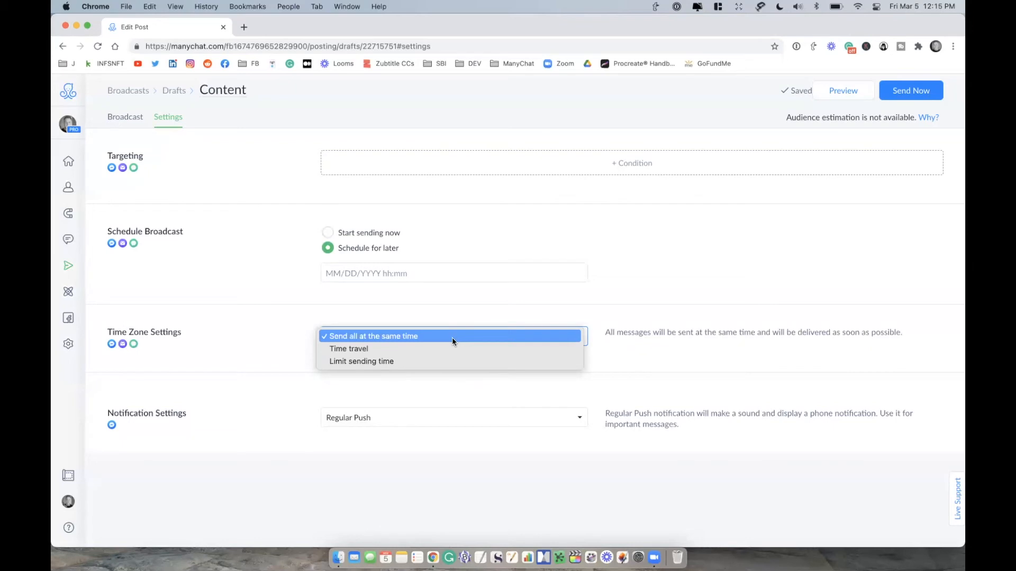
click(423, 349)
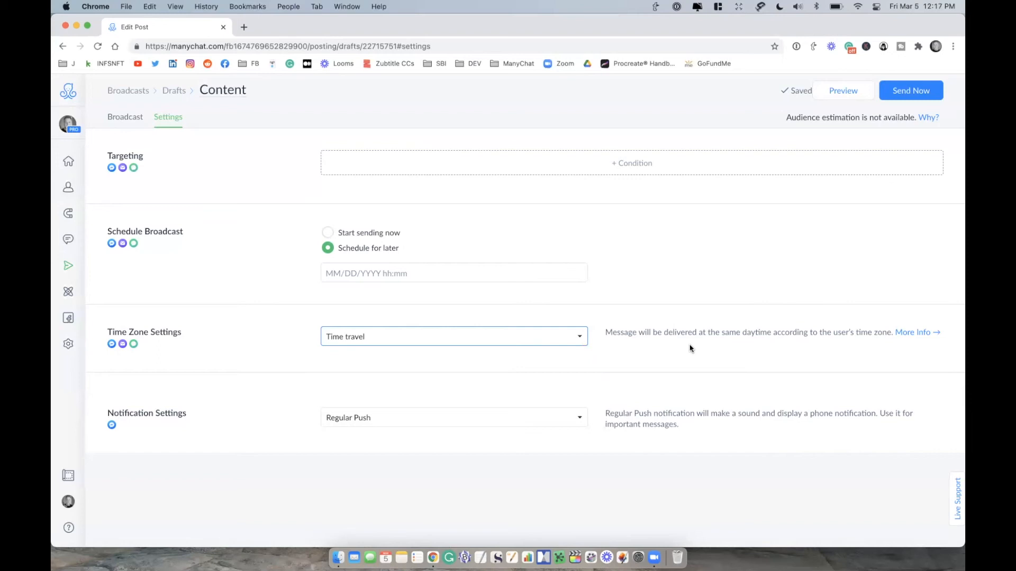
click(572, 337)
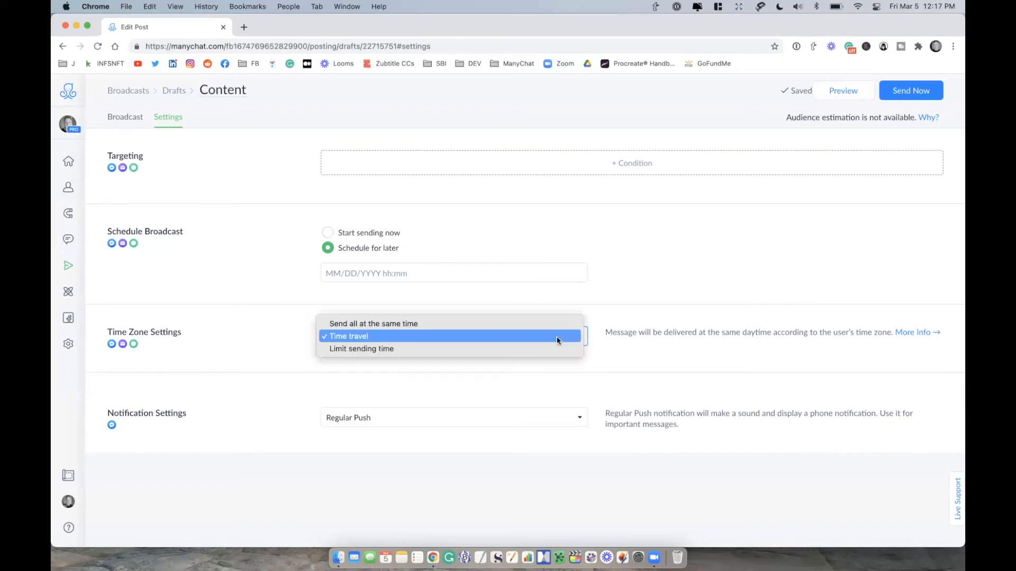
click(450, 348)
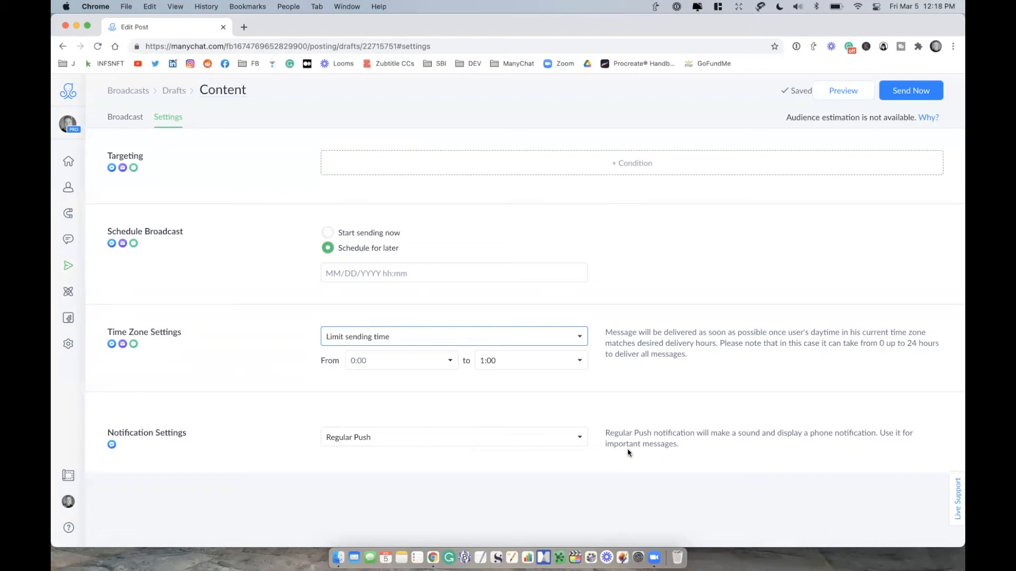
Step: Try the notification options Only 1 regular notification, Only 2 regular notifications, Silent Push and Silent, and set it back to Regular Push
click(521, 442)
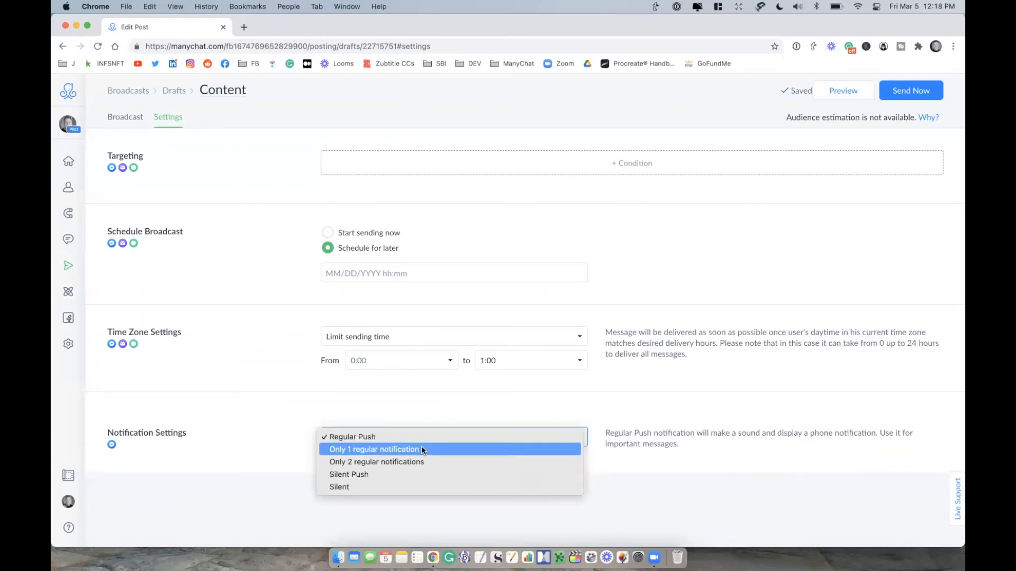
click(348, 454)
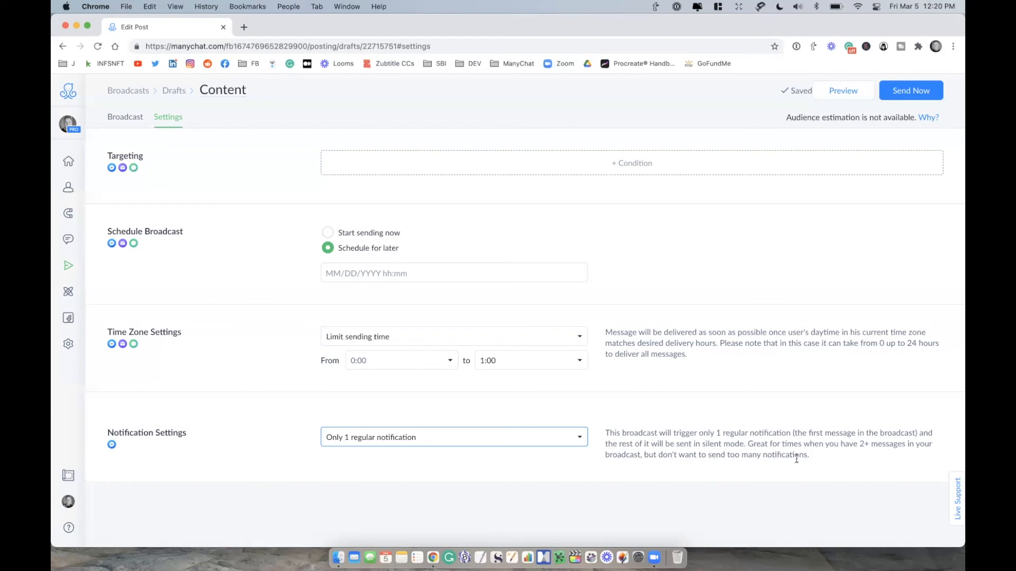
click(516, 432)
click(484, 453)
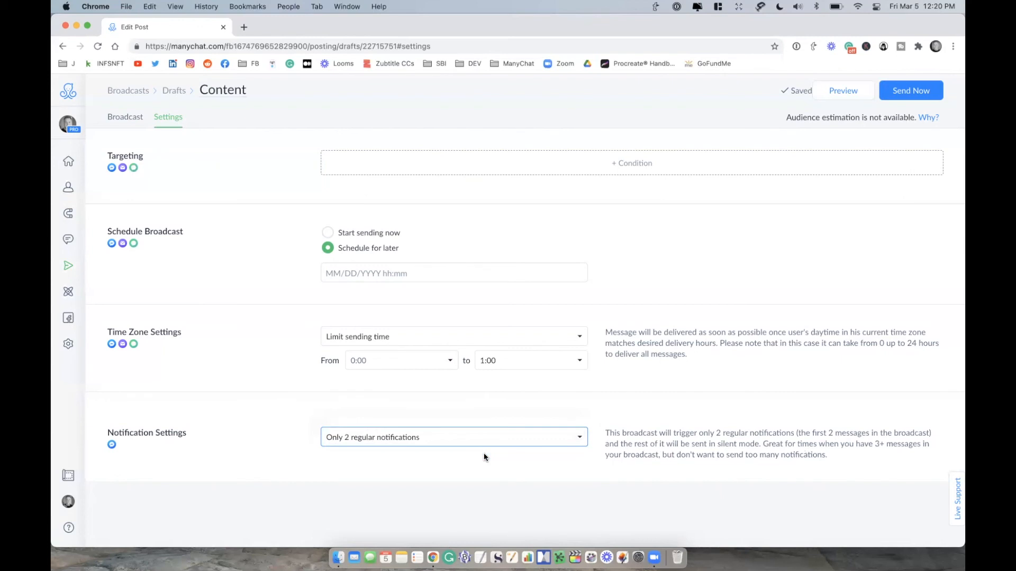
click(458, 441)
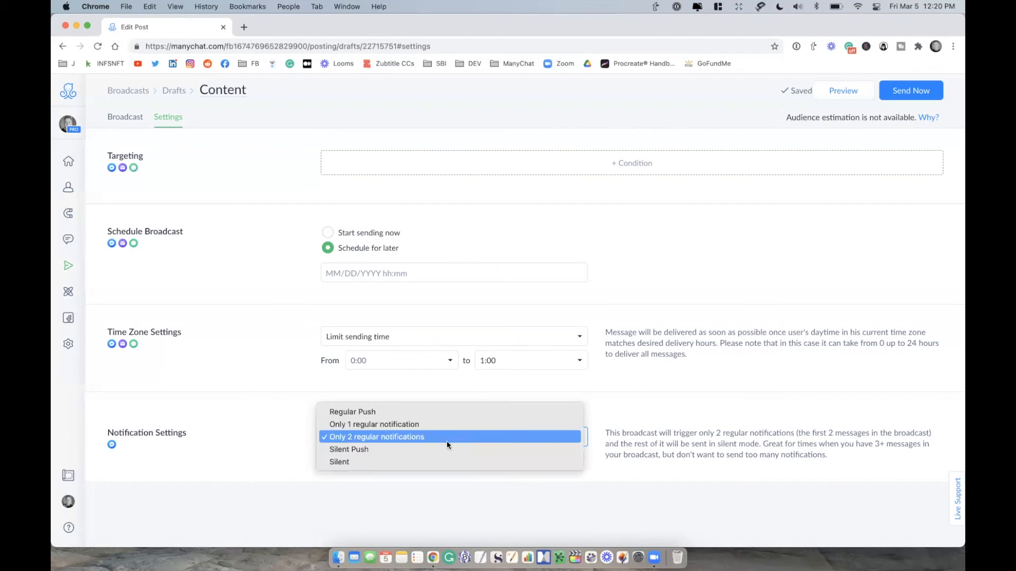
click(418, 449)
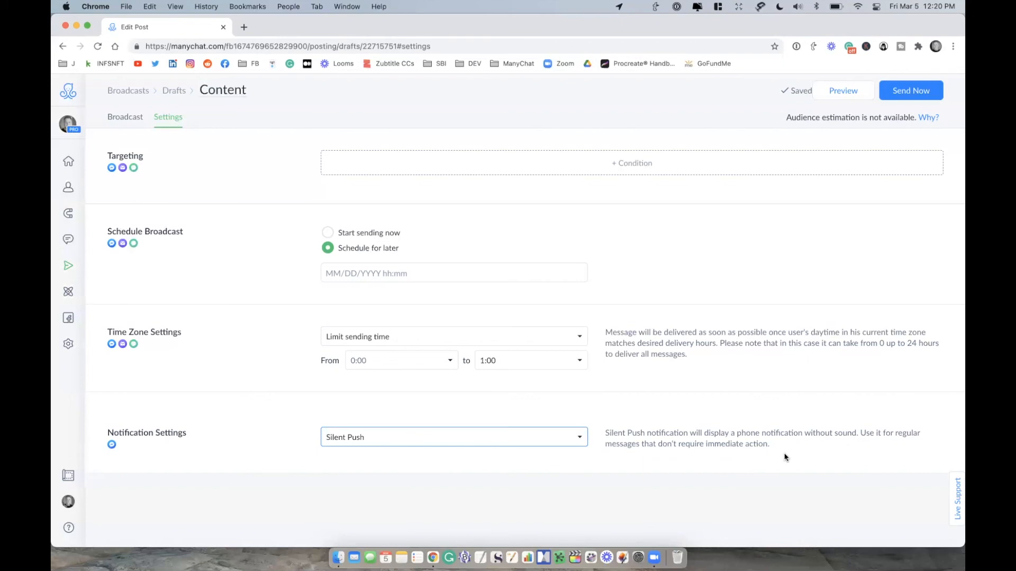
click(540, 437)
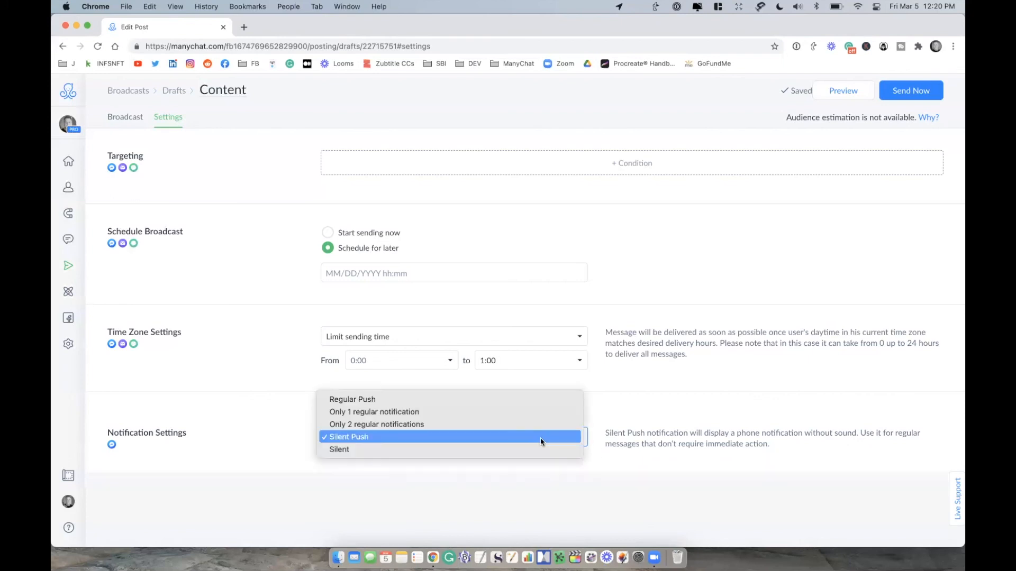
click(458, 450)
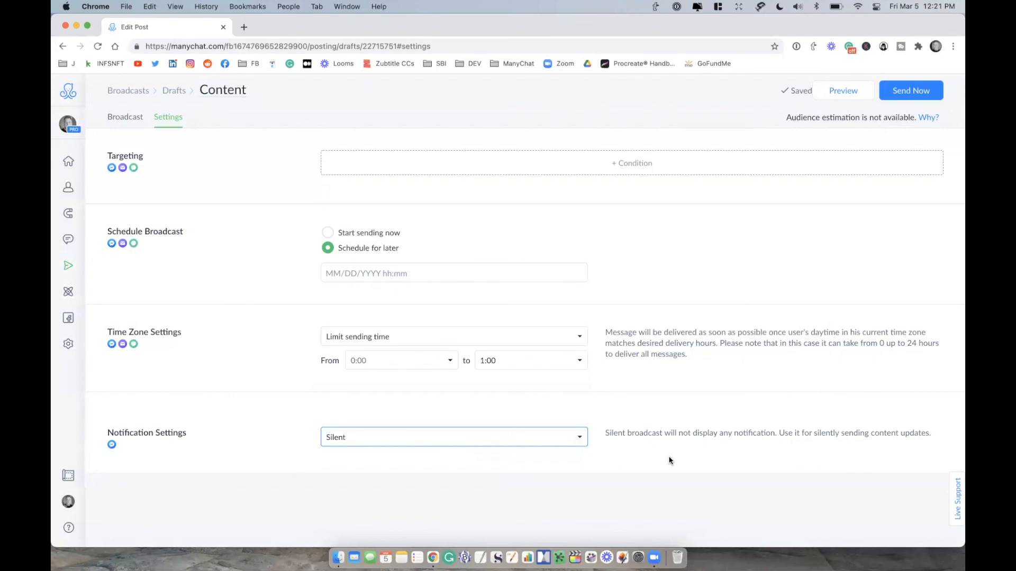
click(504, 439)
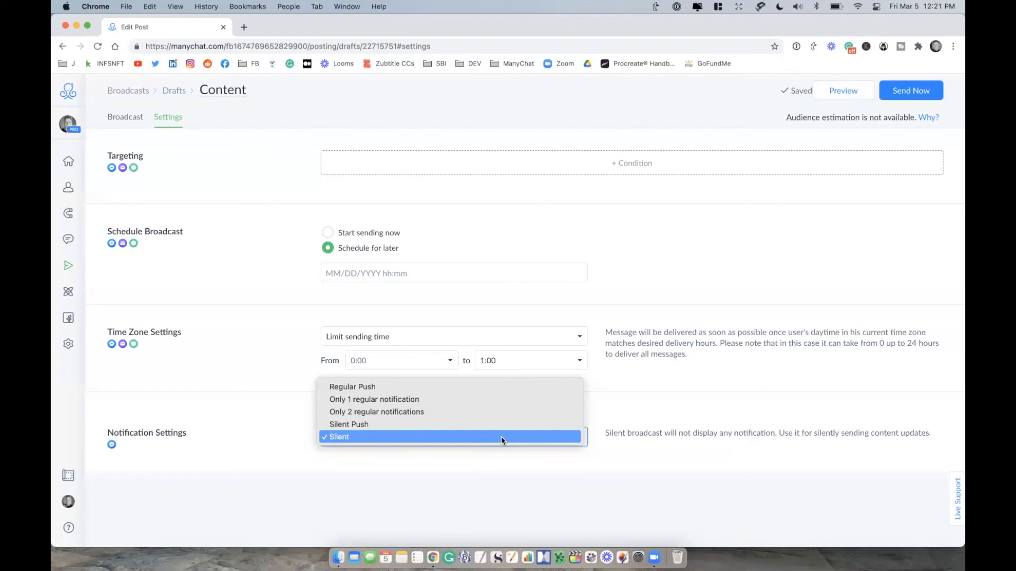
click(445, 392)
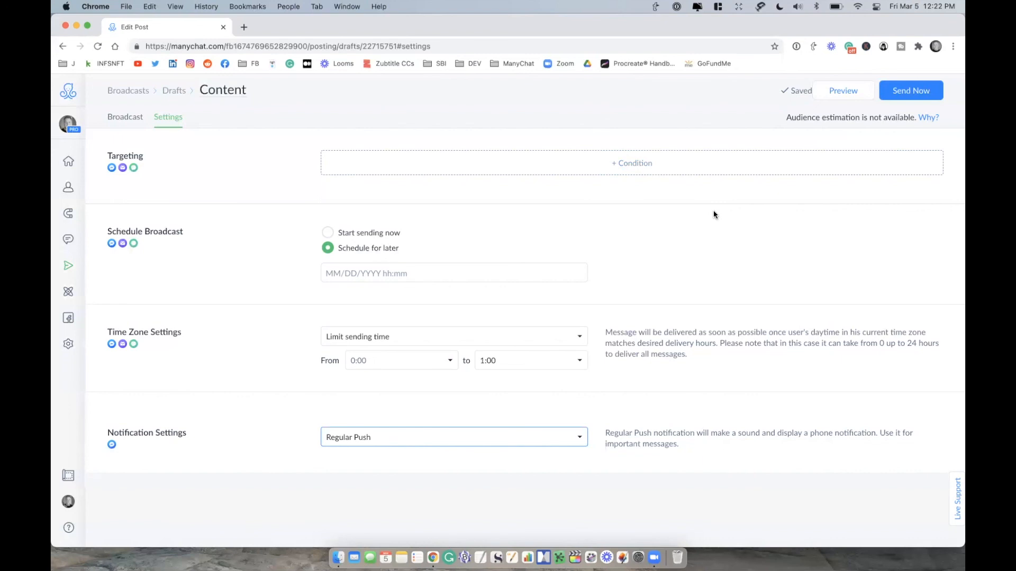
Step: Check the flow picker for creating a broadcast from an existing flow, and reopen the Content draft in the flow builder
click(182, 93)
click(122, 91)
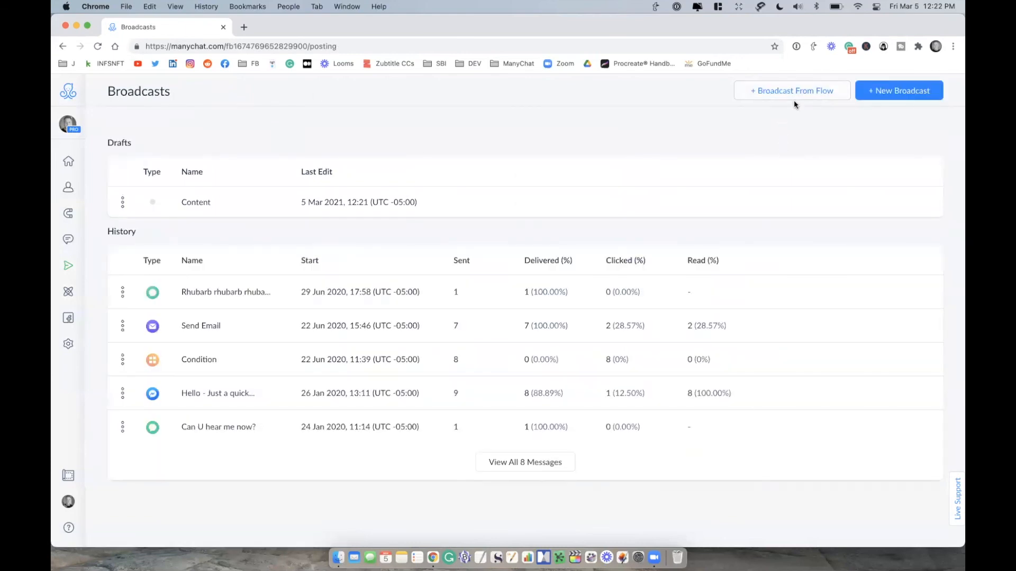
click(795, 92)
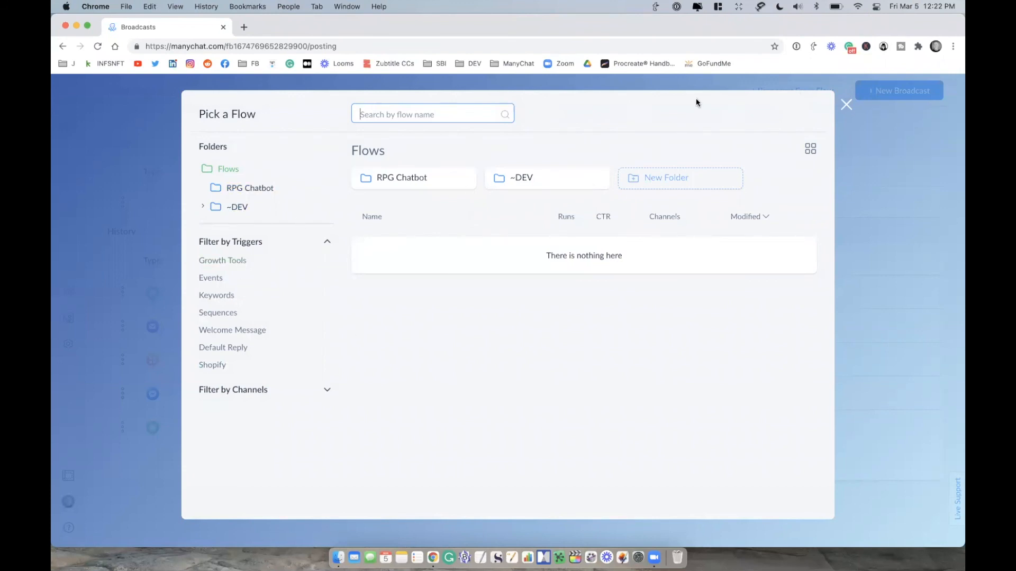
click(846, 106)
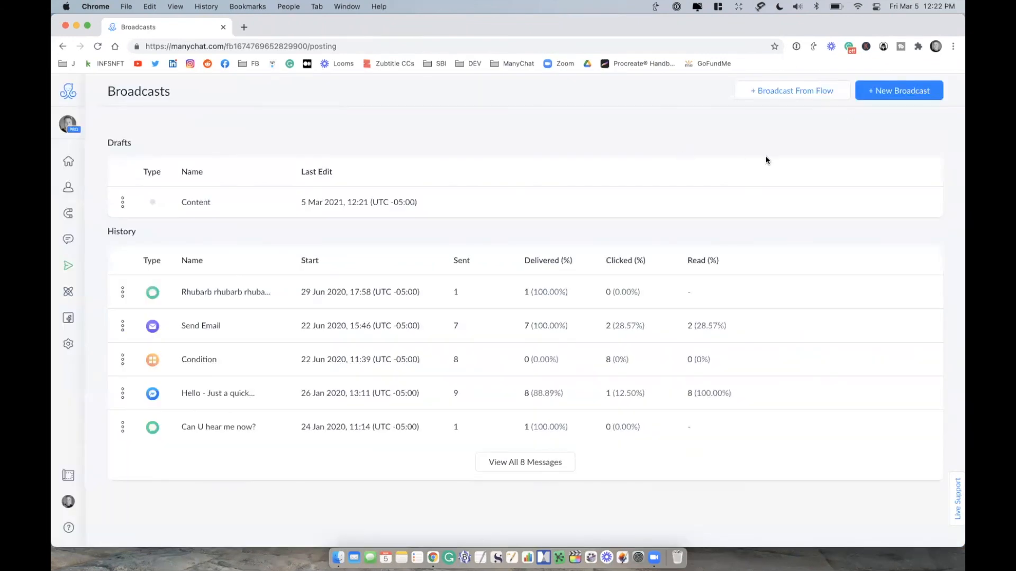
click(258, 202)
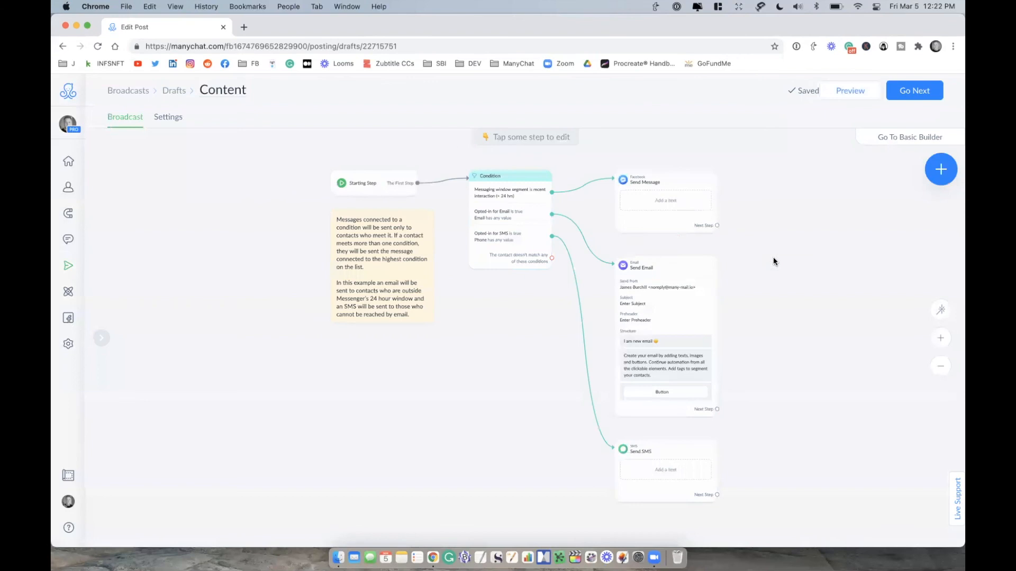
drag(773, 261, 680, 256)
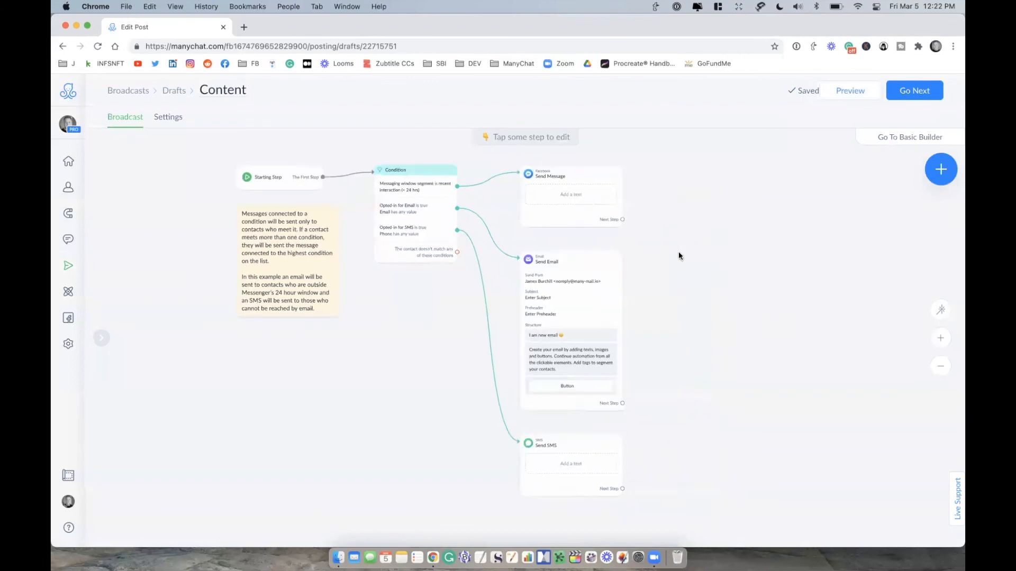
drag(624, 220, 697, 218)
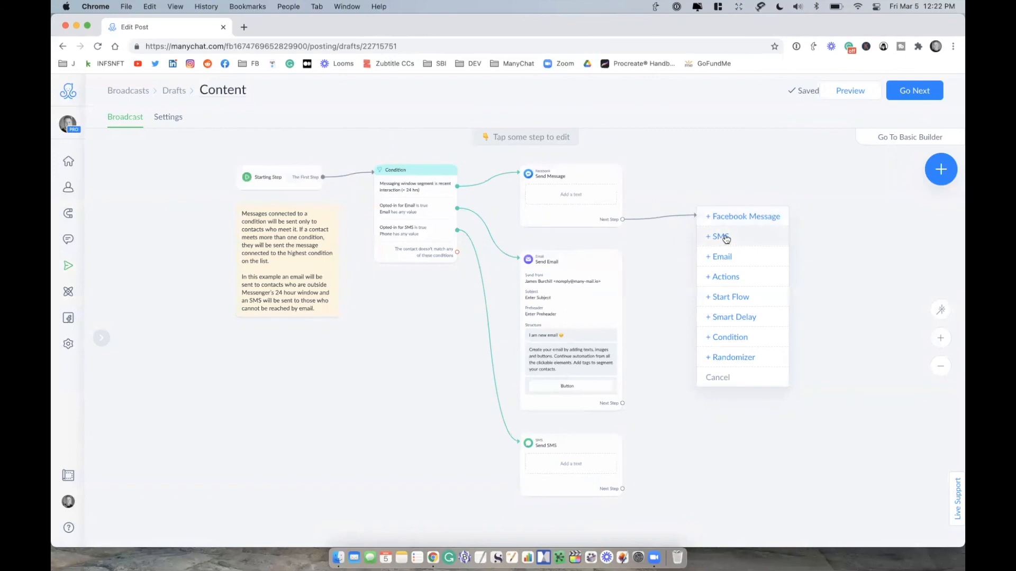
click(743, 218)
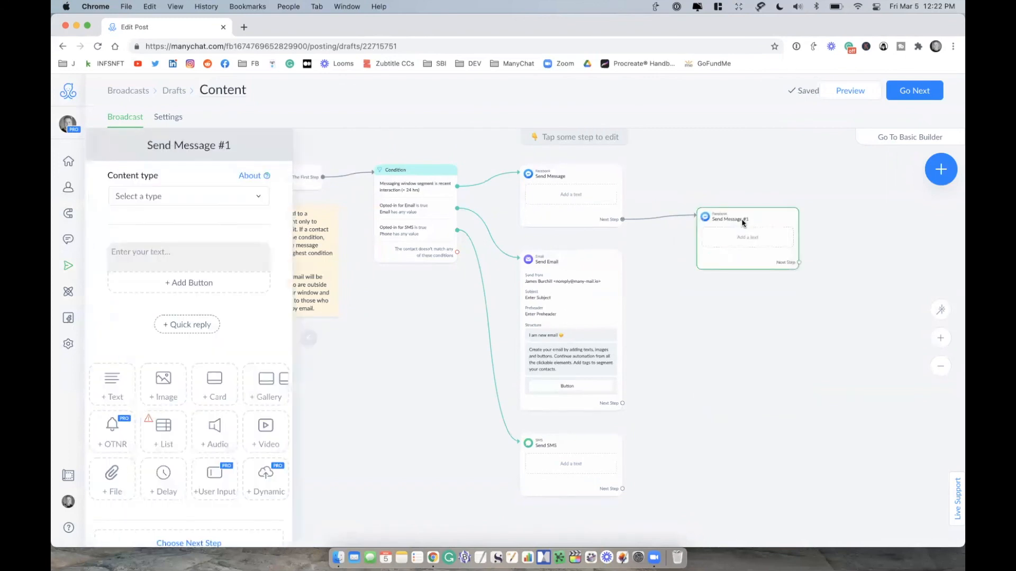
click(744, 180)
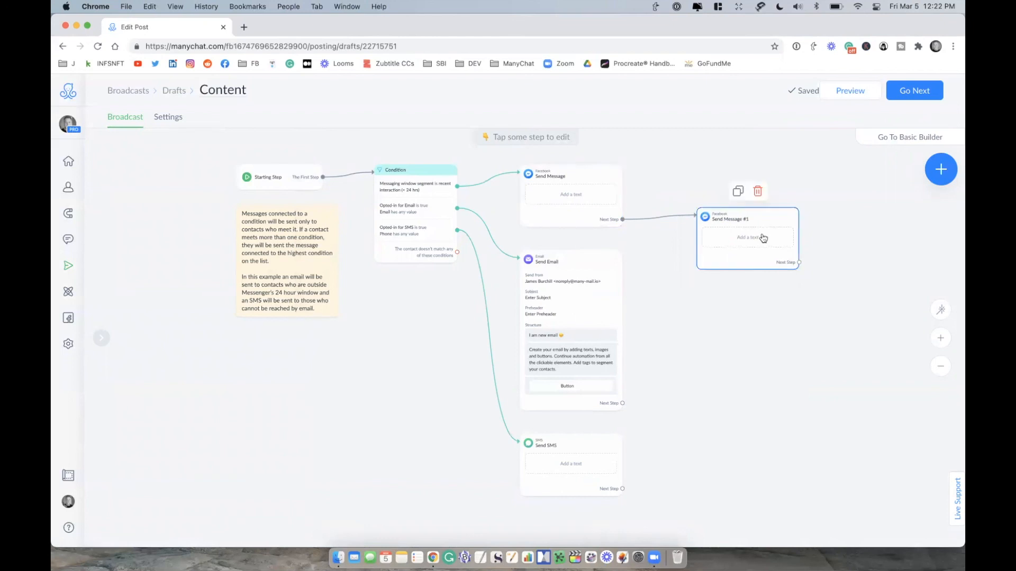
click(757, 194)
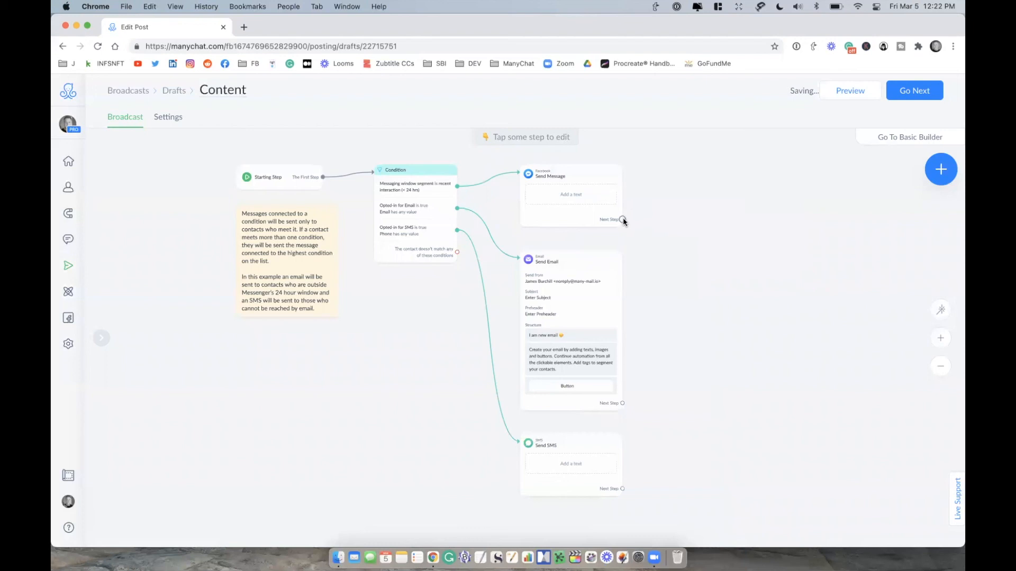
Step: Add a 1-day Smart Delay after the Facebook Send Message step, followed by a second Facebook Message
drag(622, 219, 693, 210)
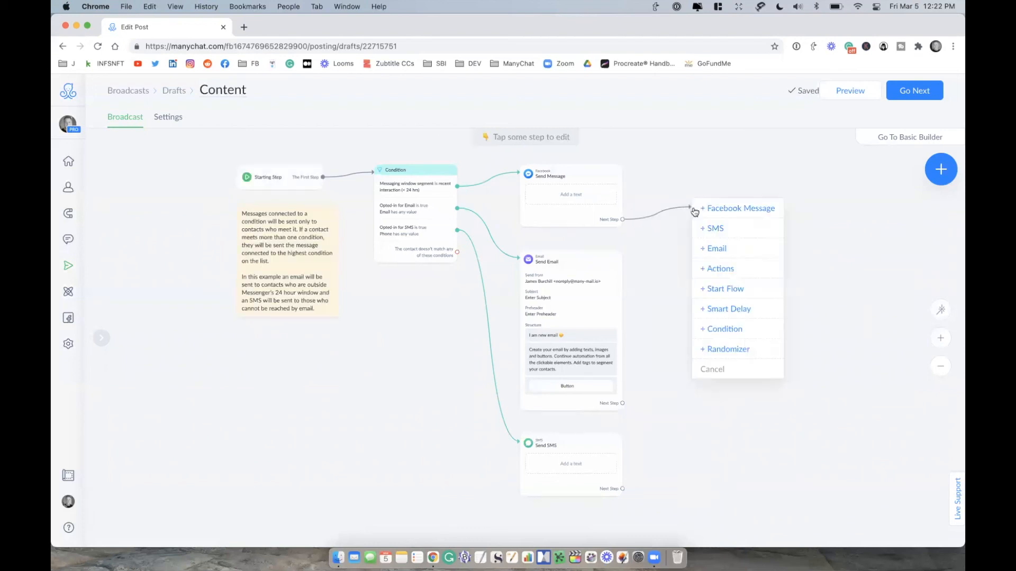
click(728, 308)
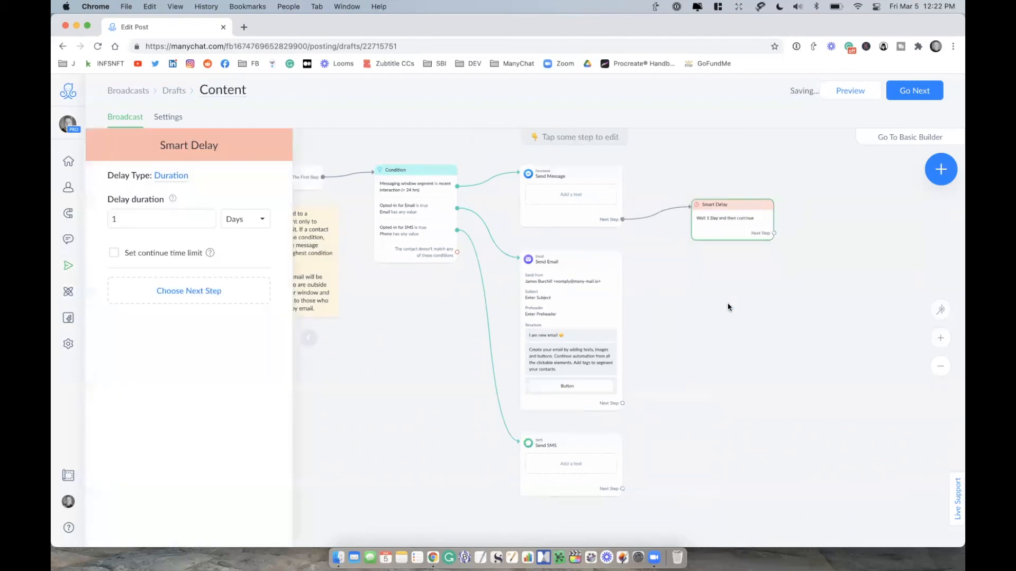
drag(773, 233, 827, 233)
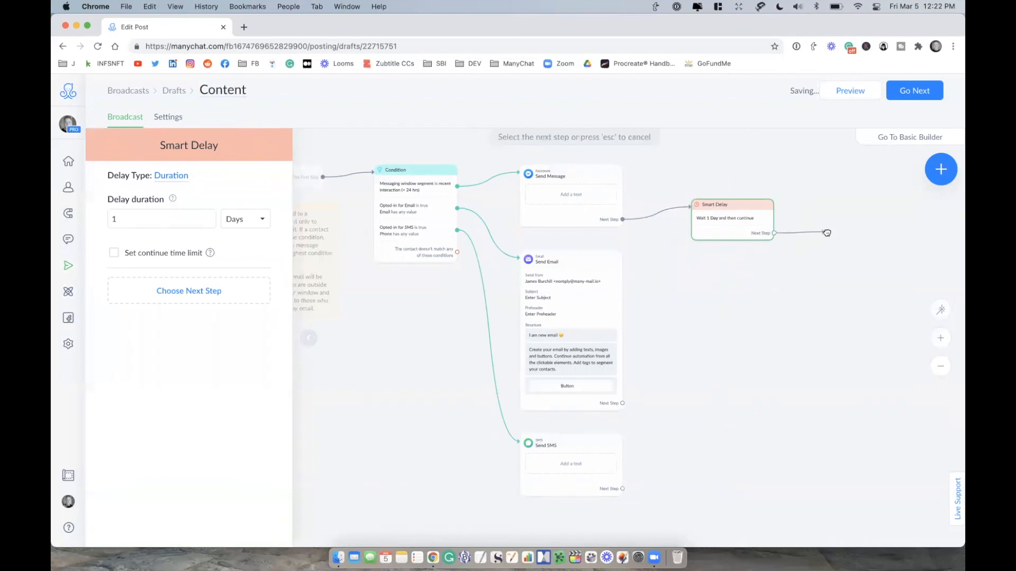
click(849, 236)
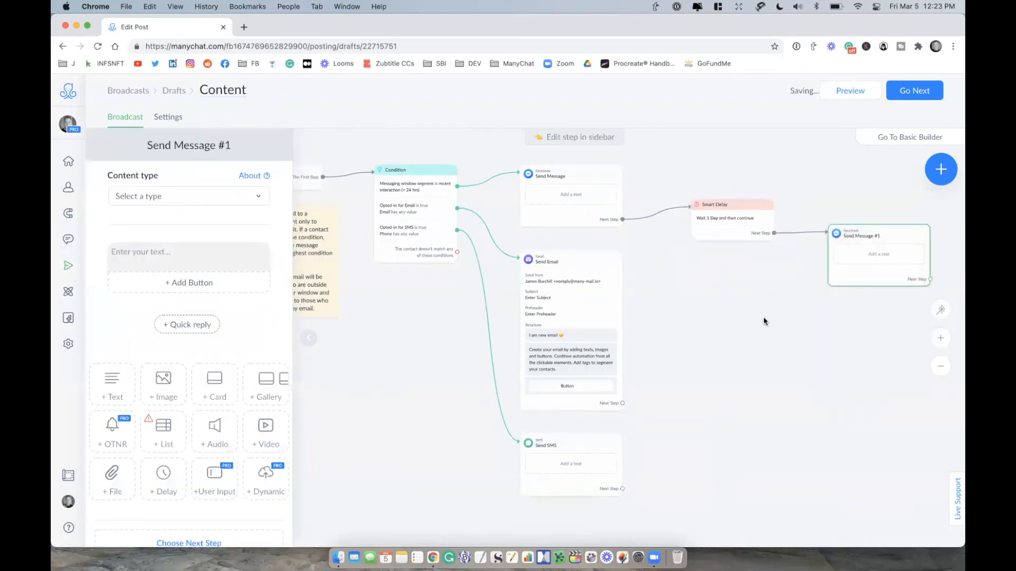
click(757, 319)
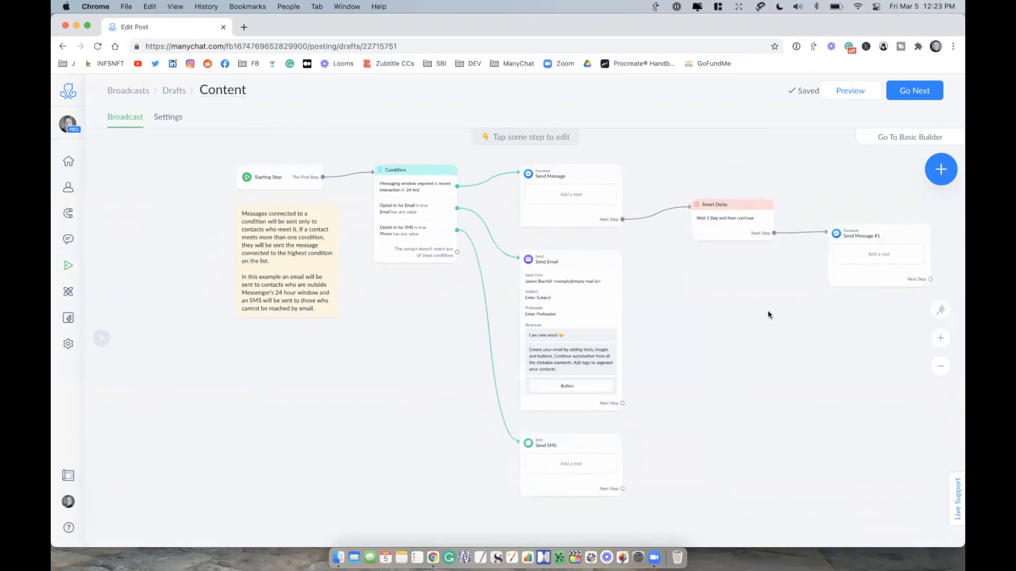
Step: Add a 1-day Smart Delay after the Send Email step, followed by a second Email
drag(623, 404, 696, 371)
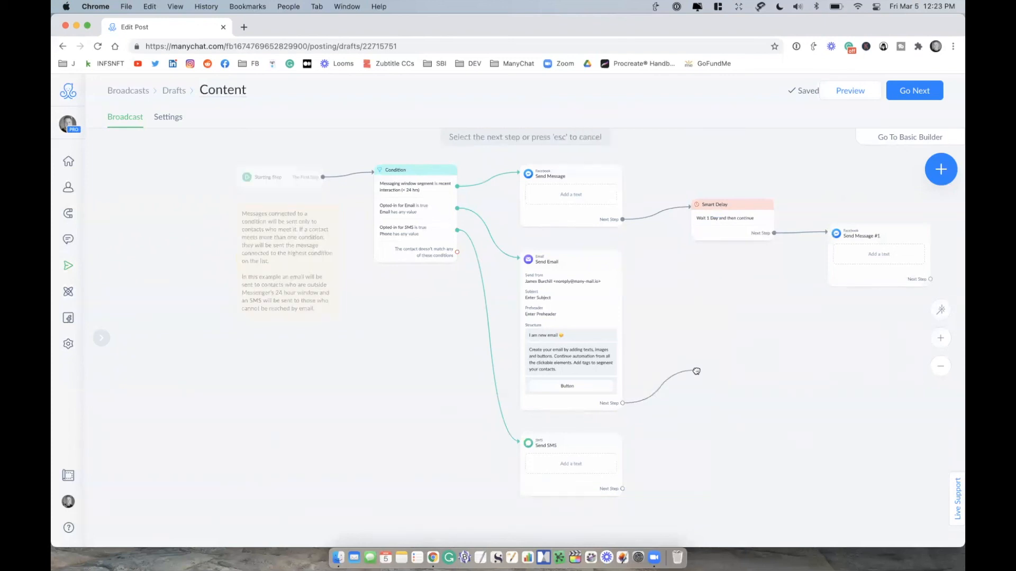
click(741, 313)
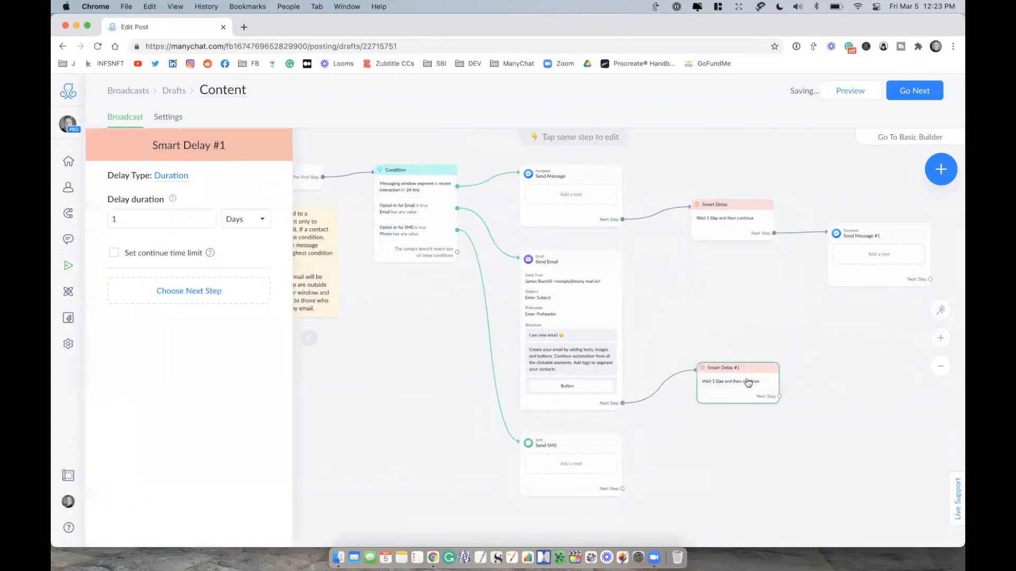
click(791, 385)
drag(798, 393, 847, 391)
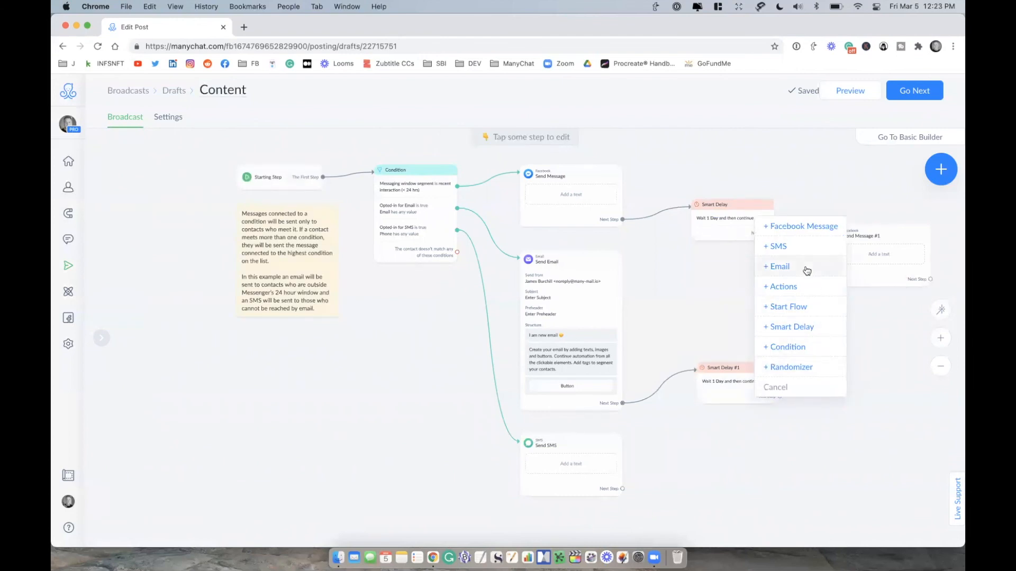
click(806, 271)
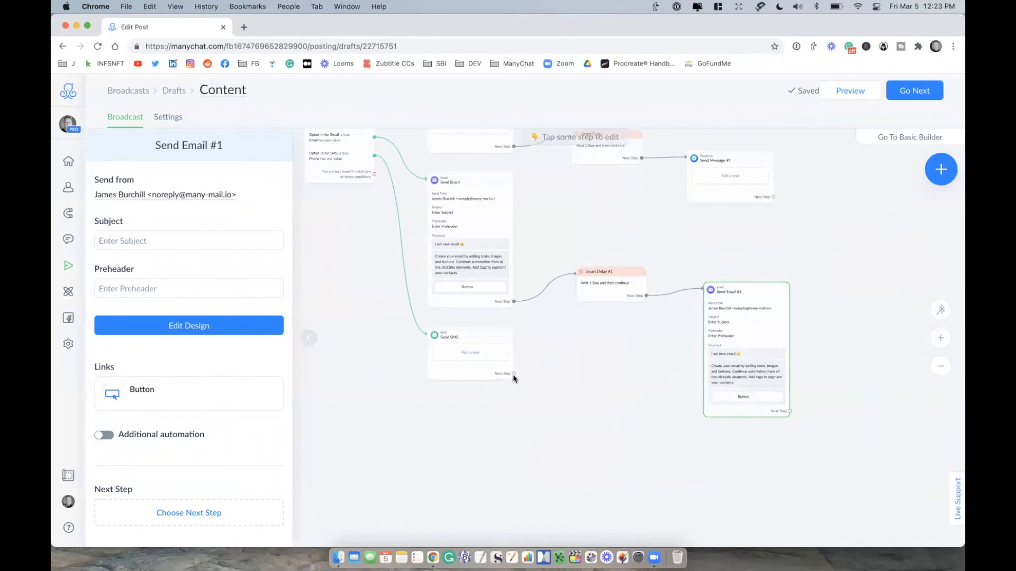
Step: Add a 1-day Smart Delay and a second SMS after the Send SMS step, and auto-arrange the flow
drag(513, 374, 561, 385)
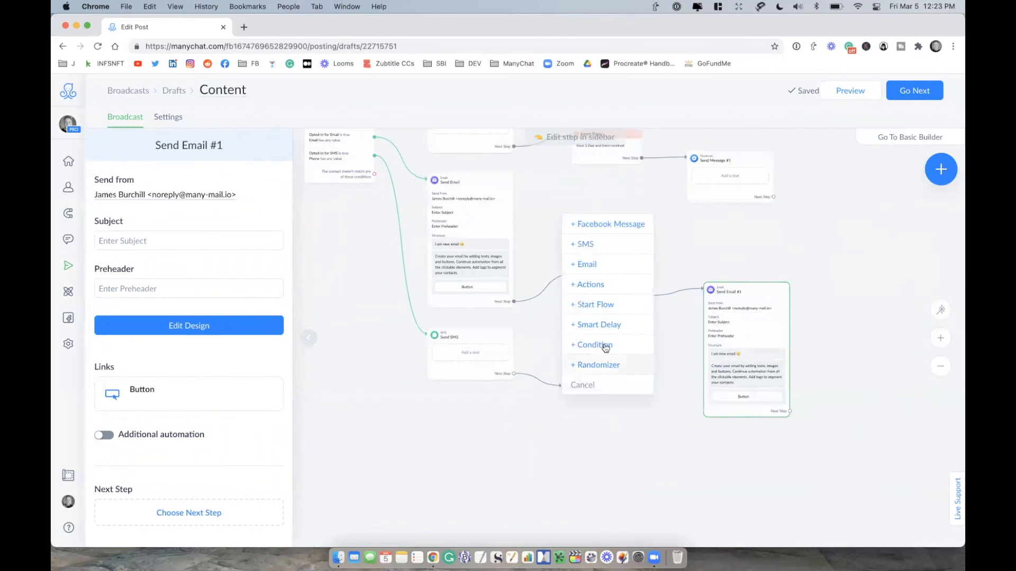
click(603, 325)
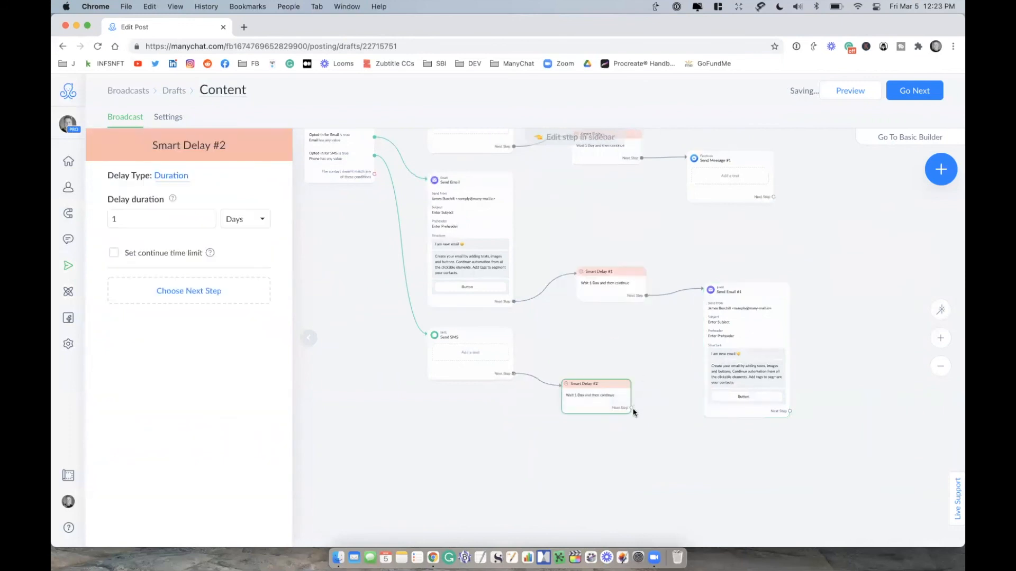
drag(631, 410, 673, 455)
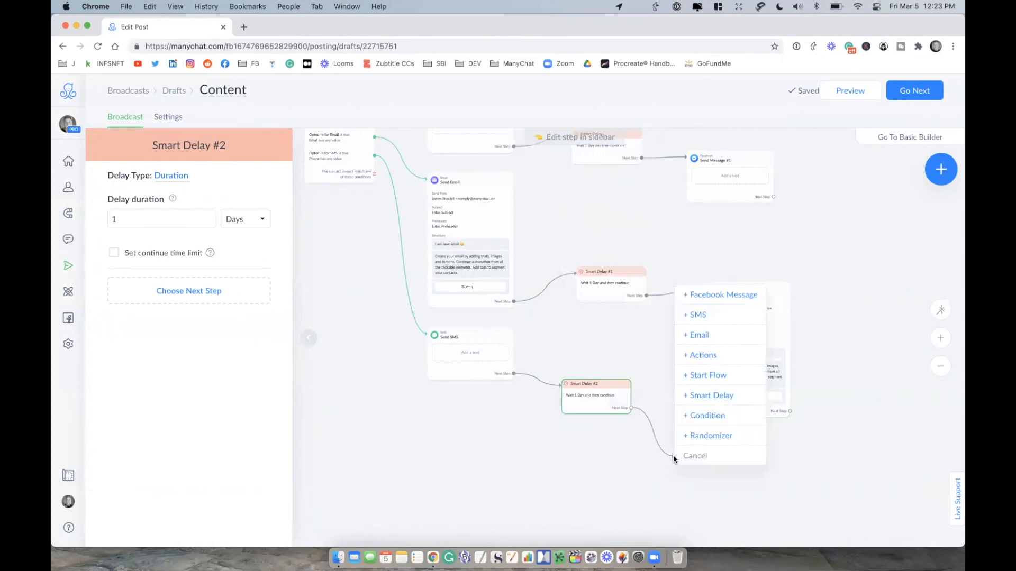
click(719, 316)
click(938, 311)
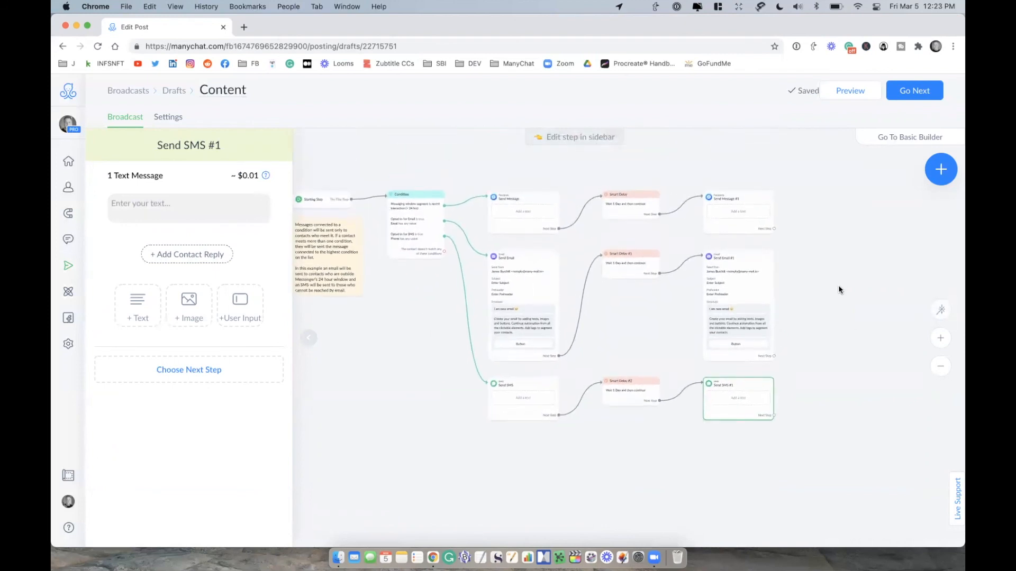
click(516, 219)
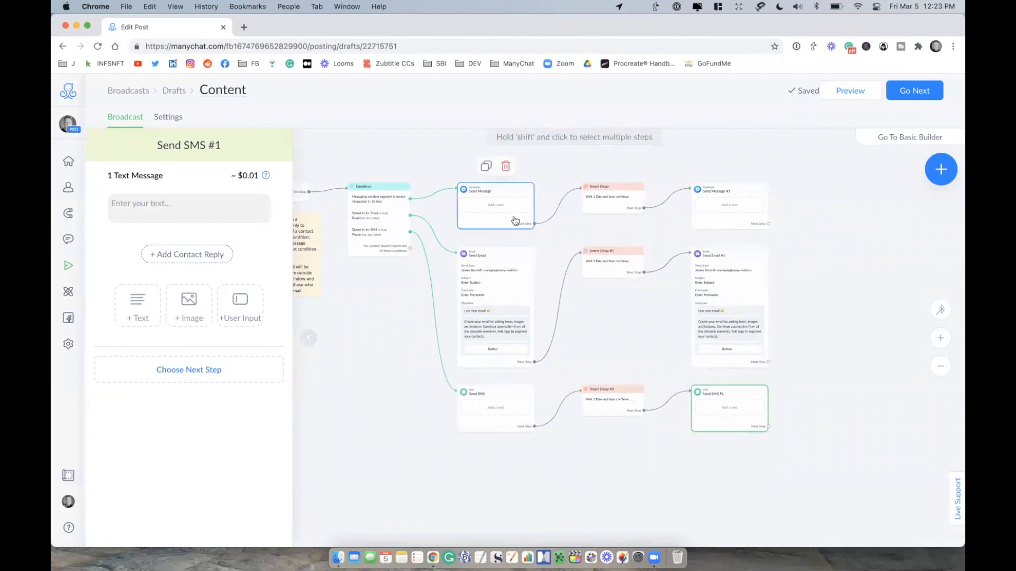
click(608, 208)
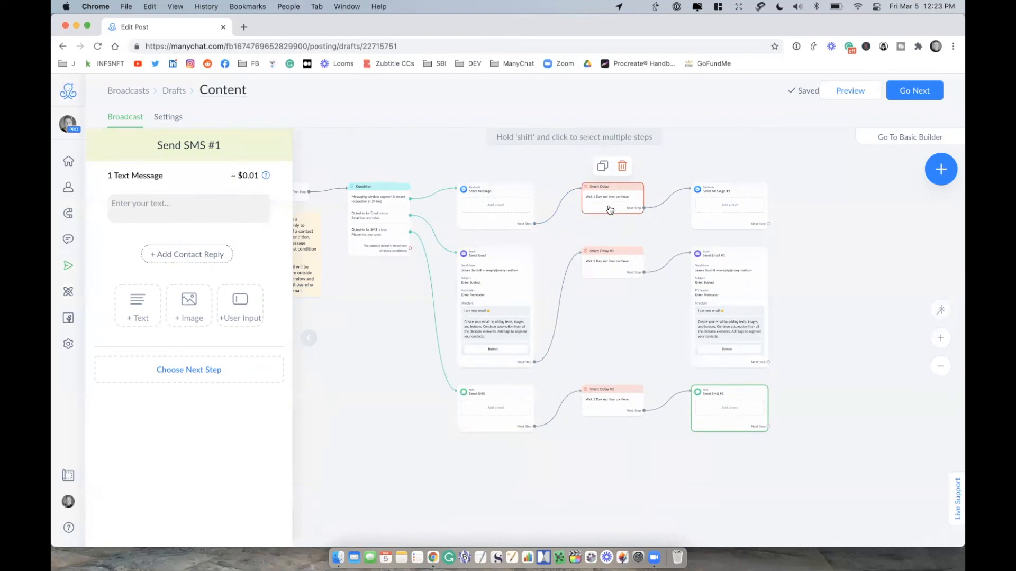
click(616, 268)
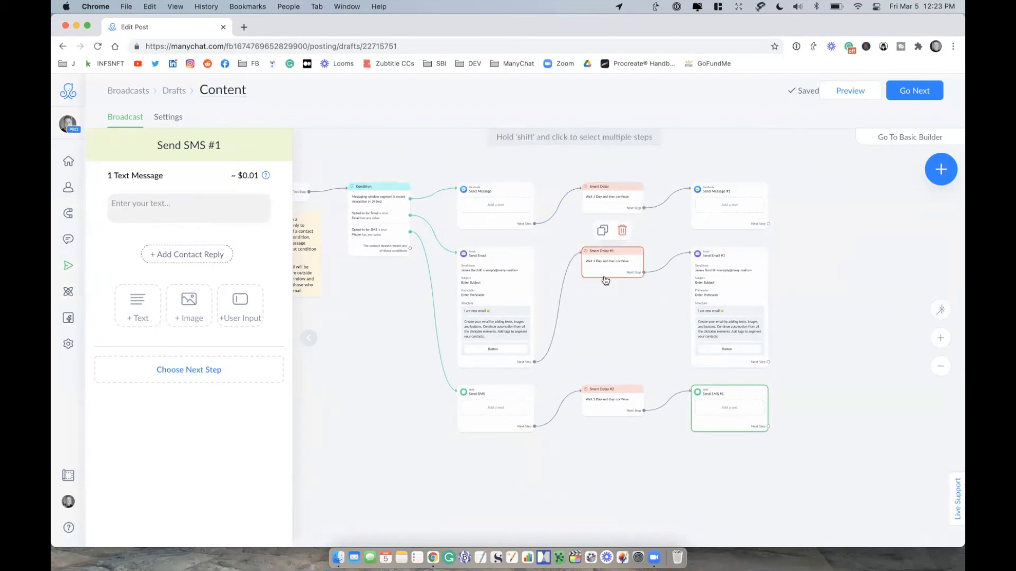
click(623, 415)
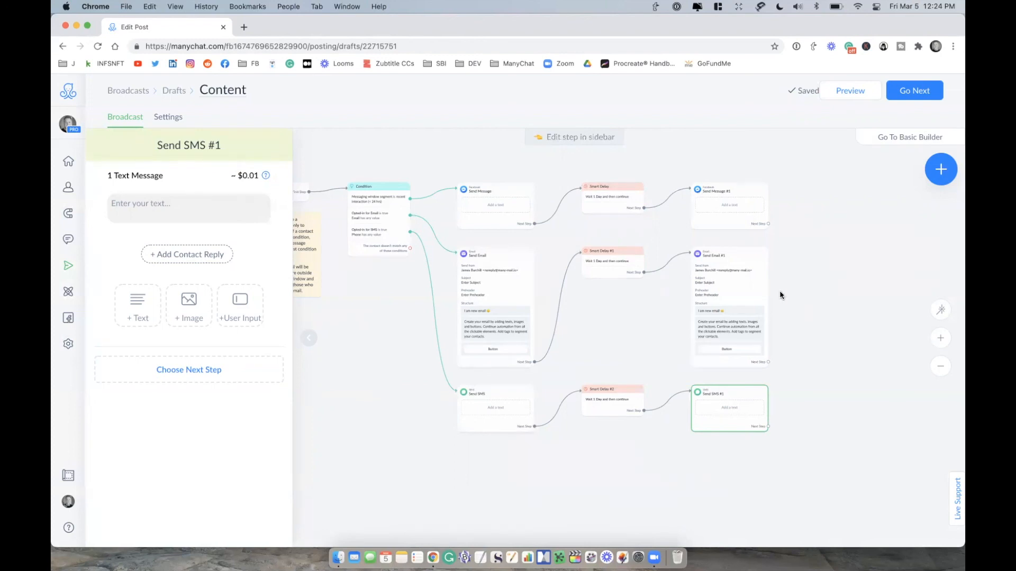
Step: Proceed from the flow to the broadcast settings and minimize the browser window
click(908, 90)
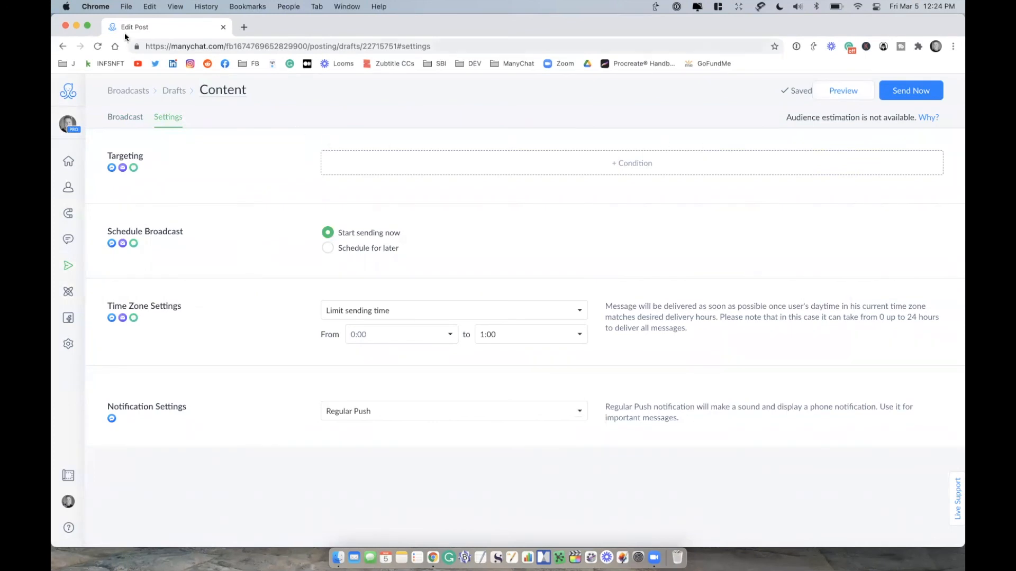
click(77, 26)
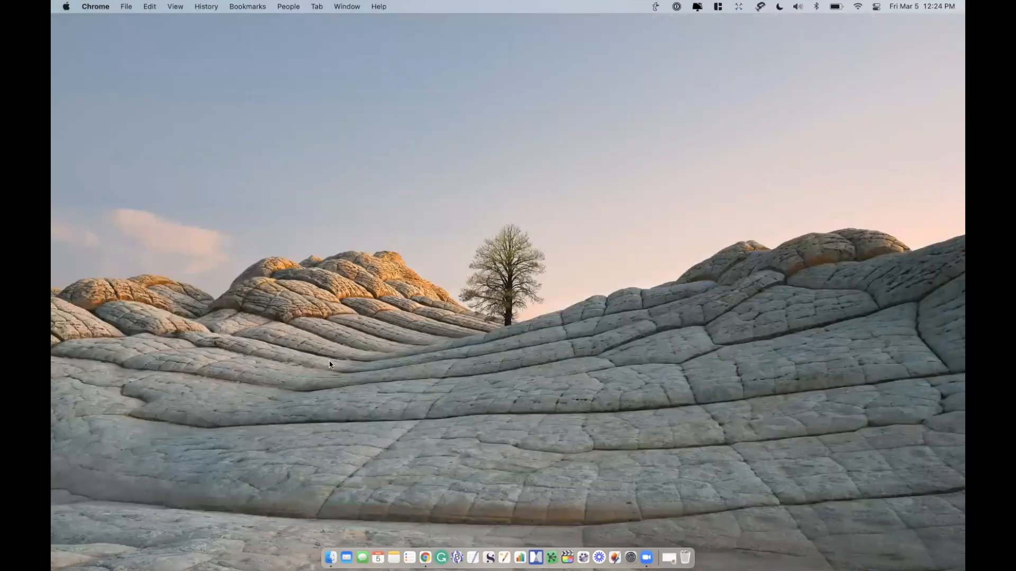